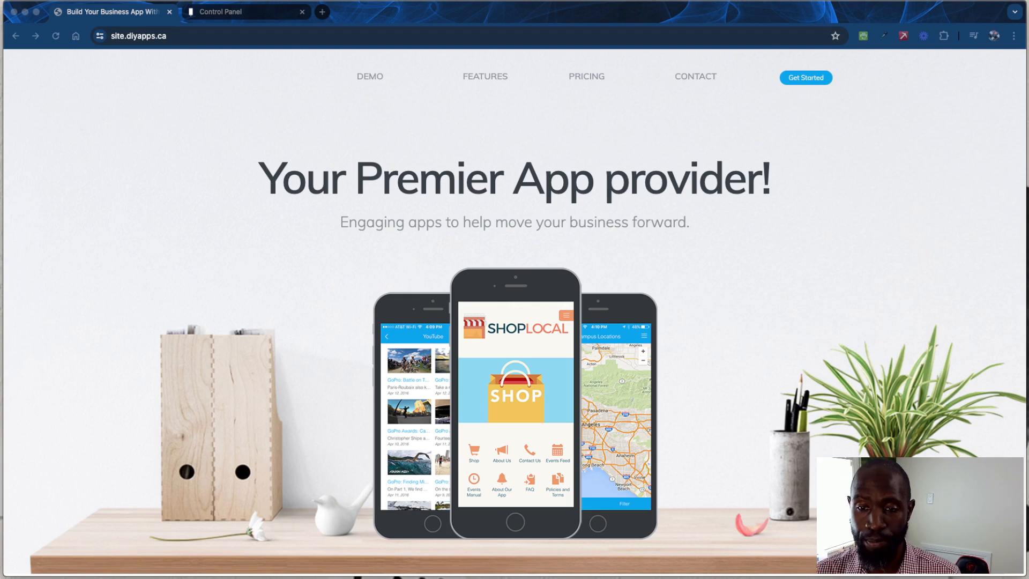
- Start the sign-up from the DIYapps landing page to reach the template gallery
left_click(633, 221)
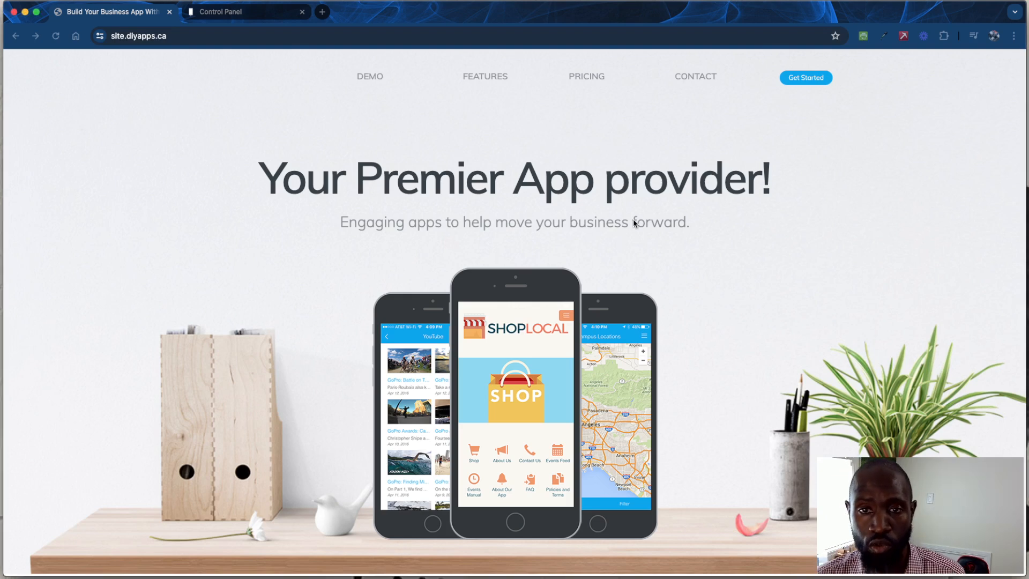
scroll(468, 193, "up", 1)
scroll(503, 192, "down", 1)
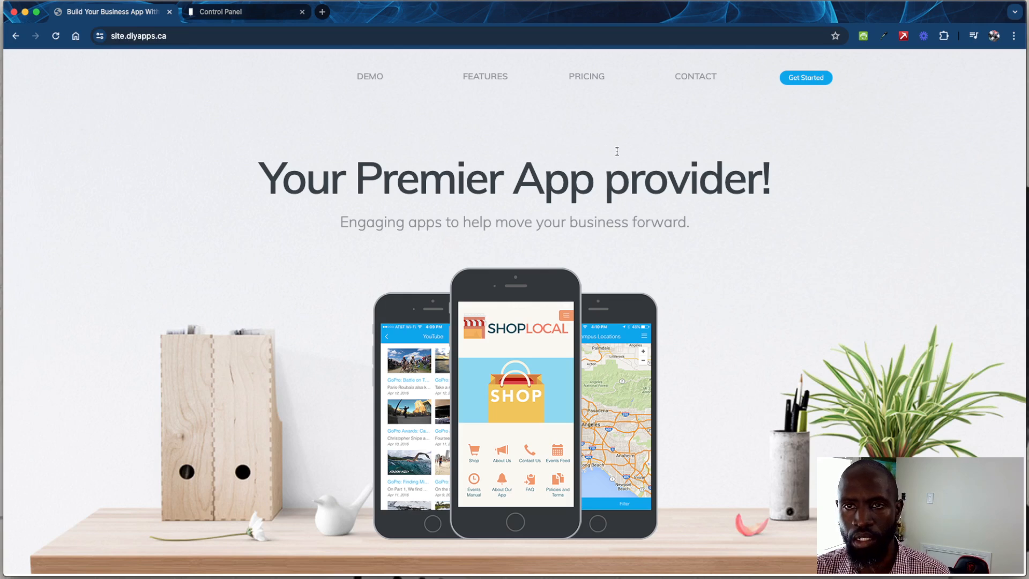
left_click(811, 79)
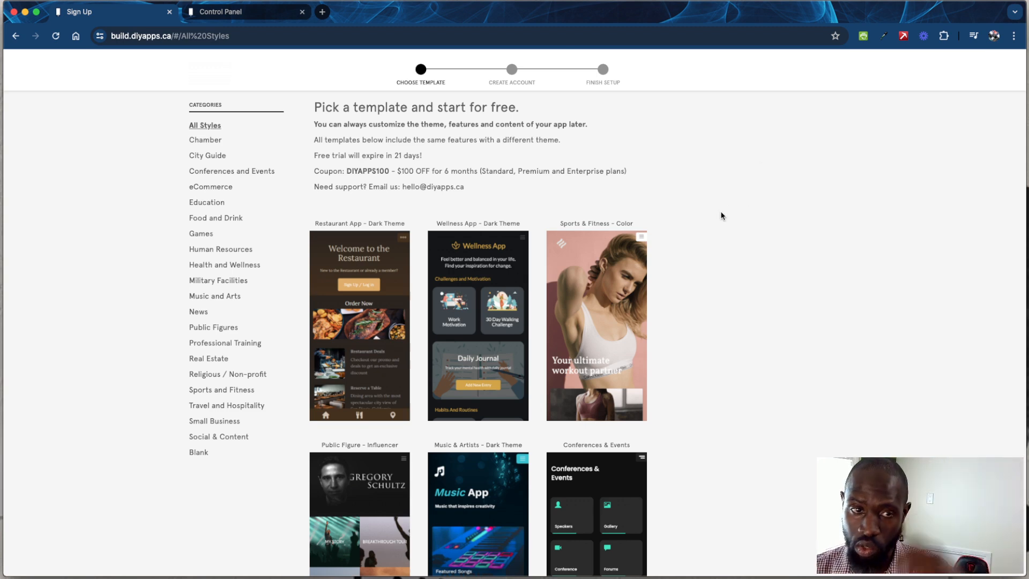
- Choose the Daily News - Color Theme template from the News category and start the app with it
left_click(198, 312)
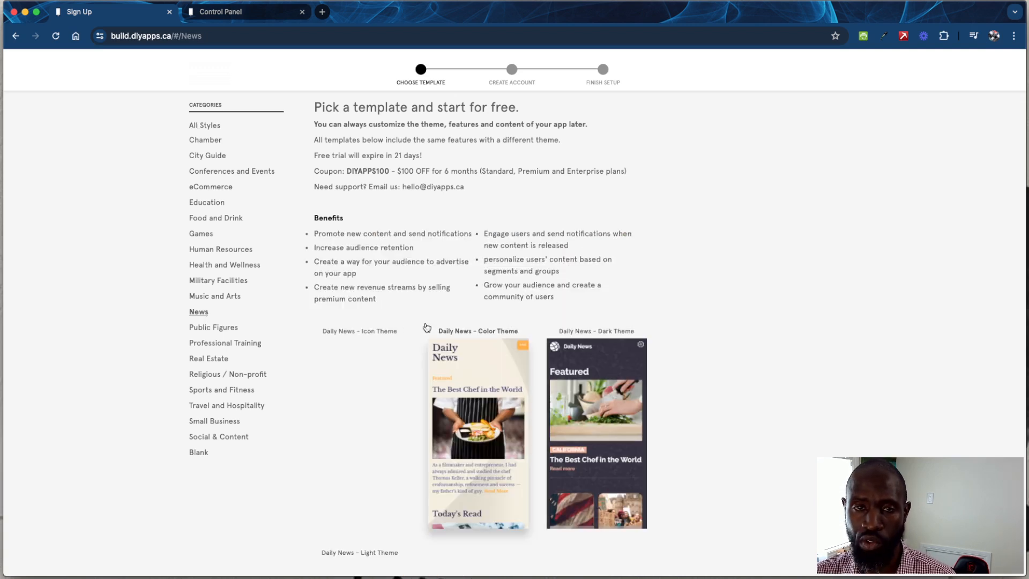
scroll(427, 327, "down", 3)
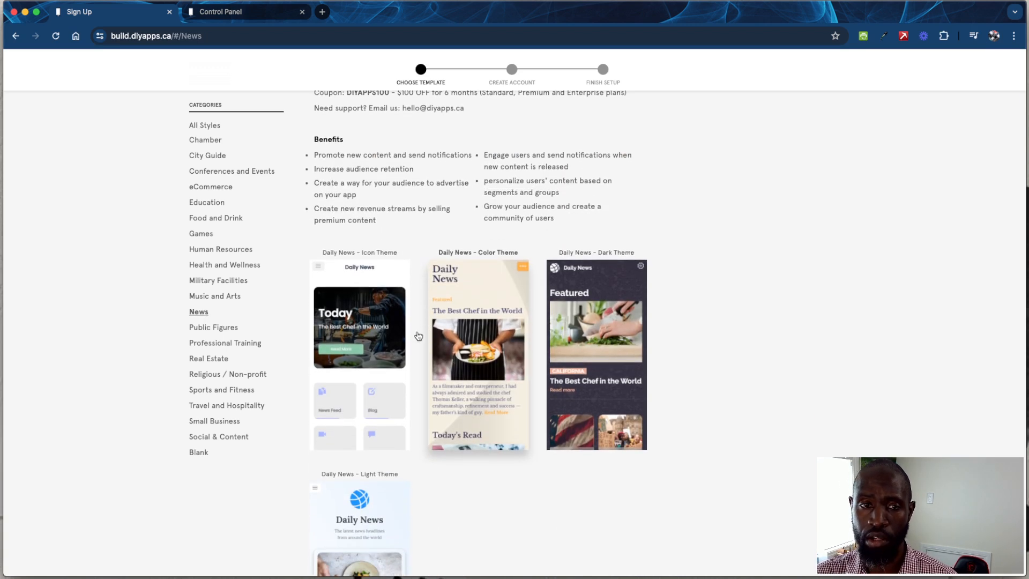
left_click(471, 359)
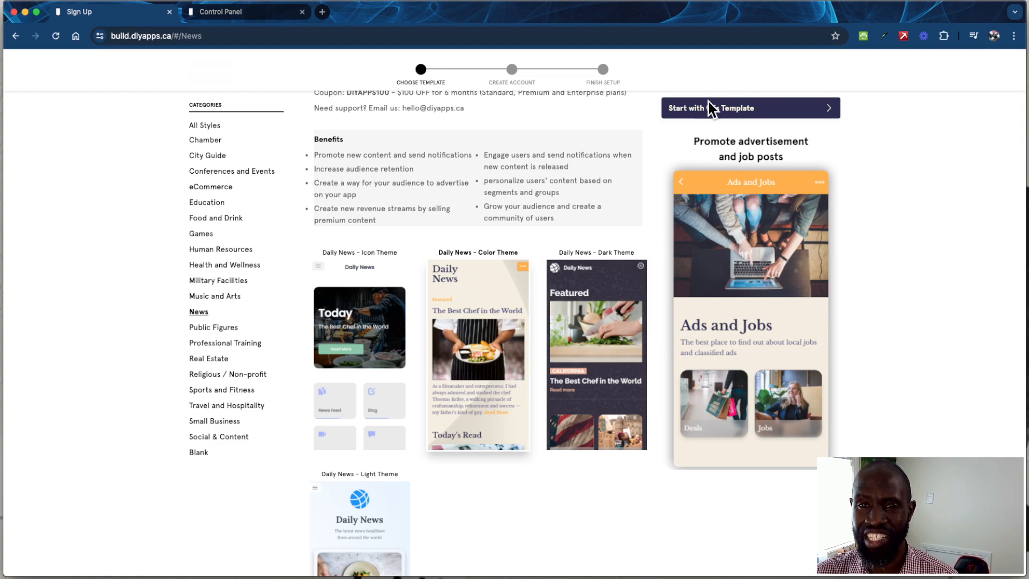
left_click(744, 111)
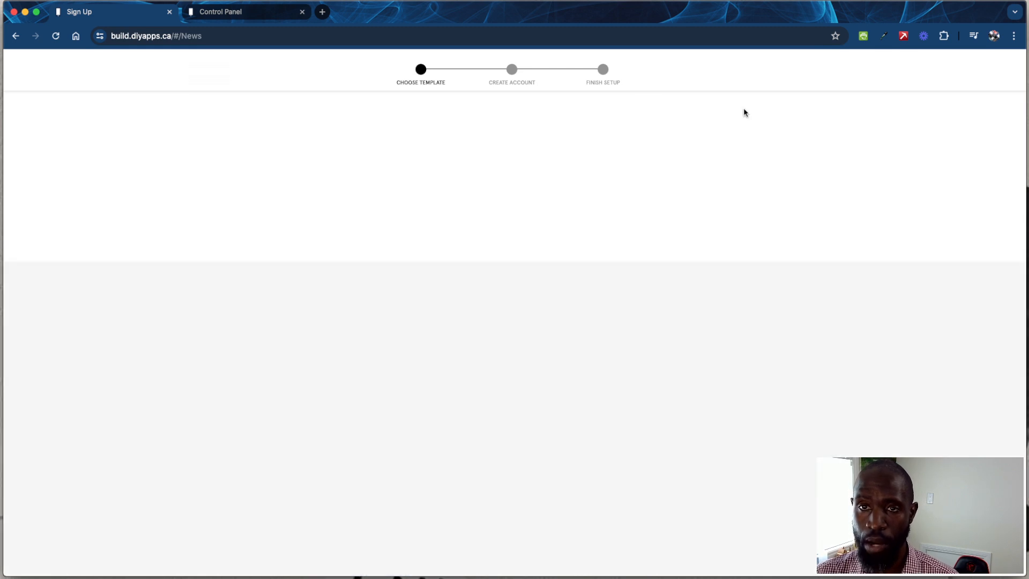
- Set the industry in the account creation form to Magazines & Newspapers
left_click(551, 254)
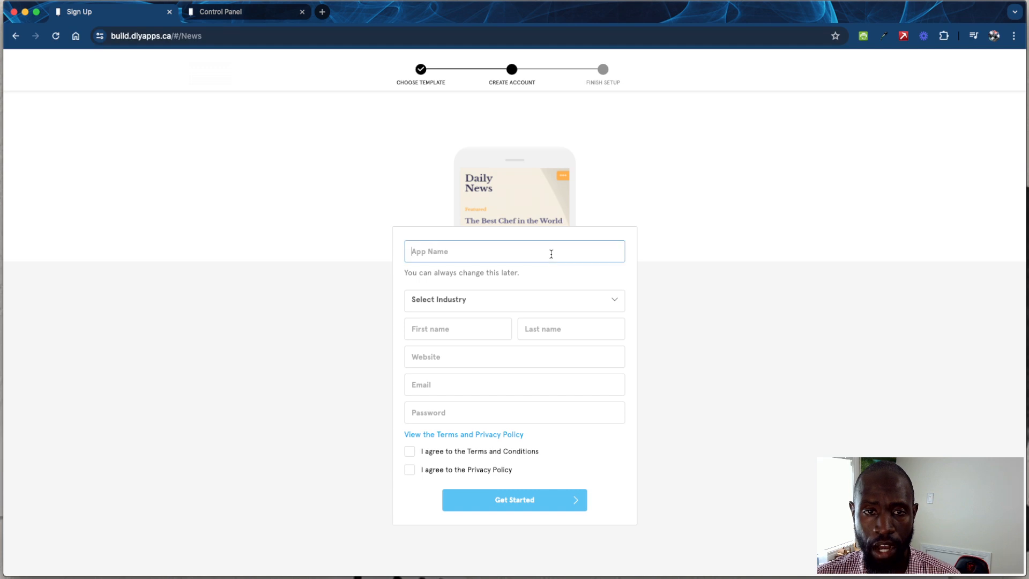
left_click(507, 306)
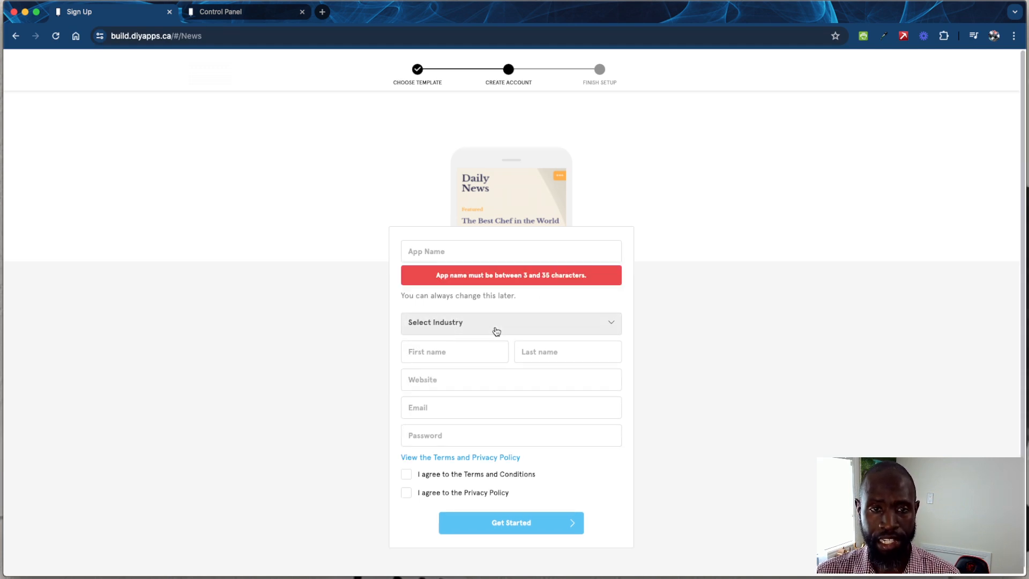
left_click(496, 331)
scroll(479, 370, "down", 5)
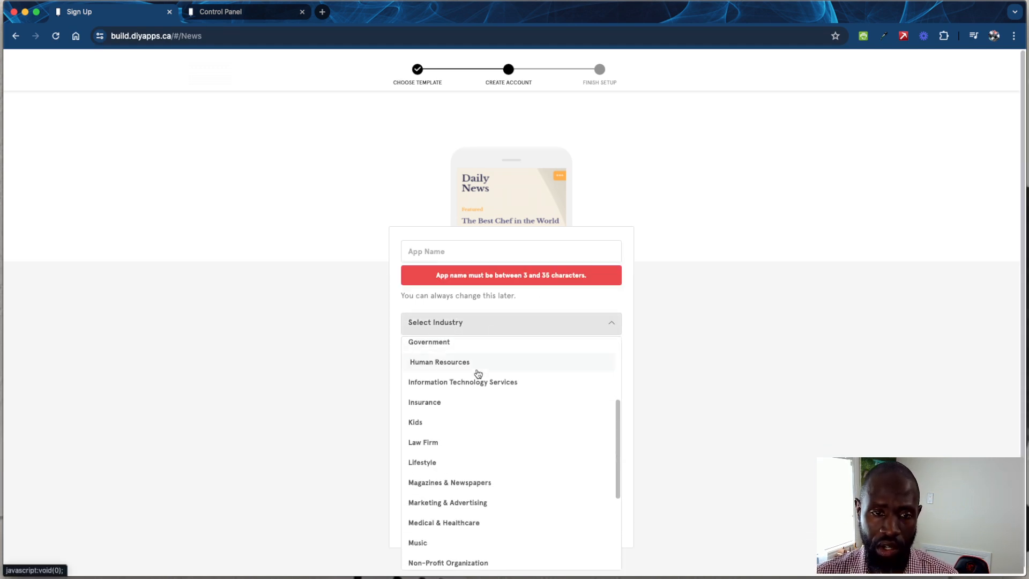
scroll(478, 374, "down", 5)
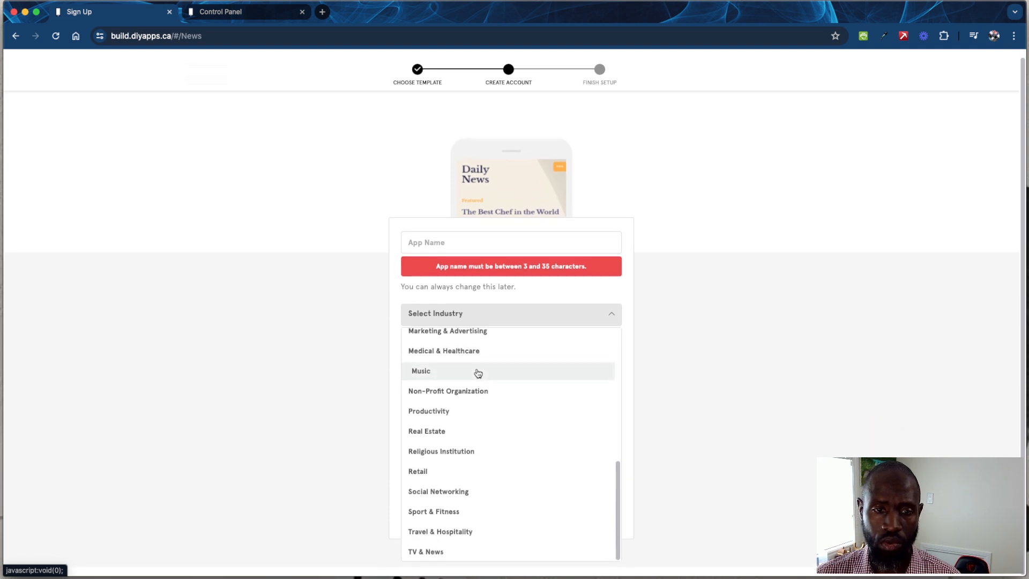
scroll(478, 373, "up", 4)
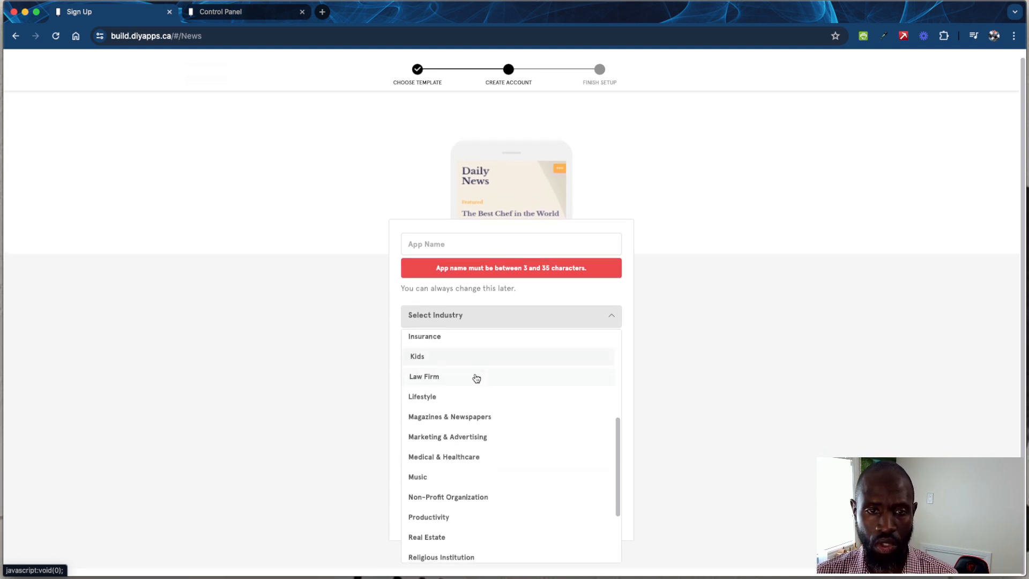
left_click(477, 418)
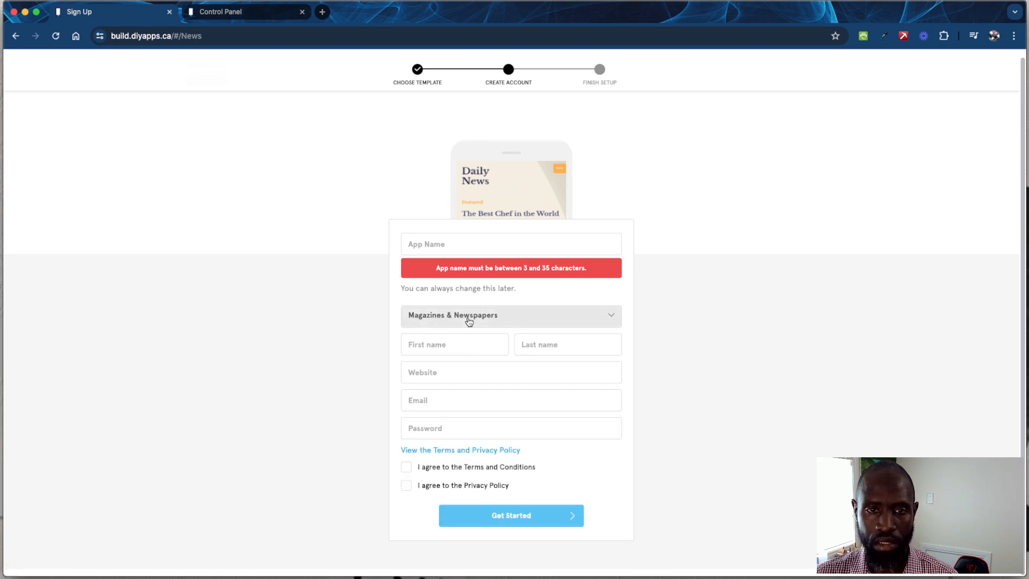
left_click(469, 321)
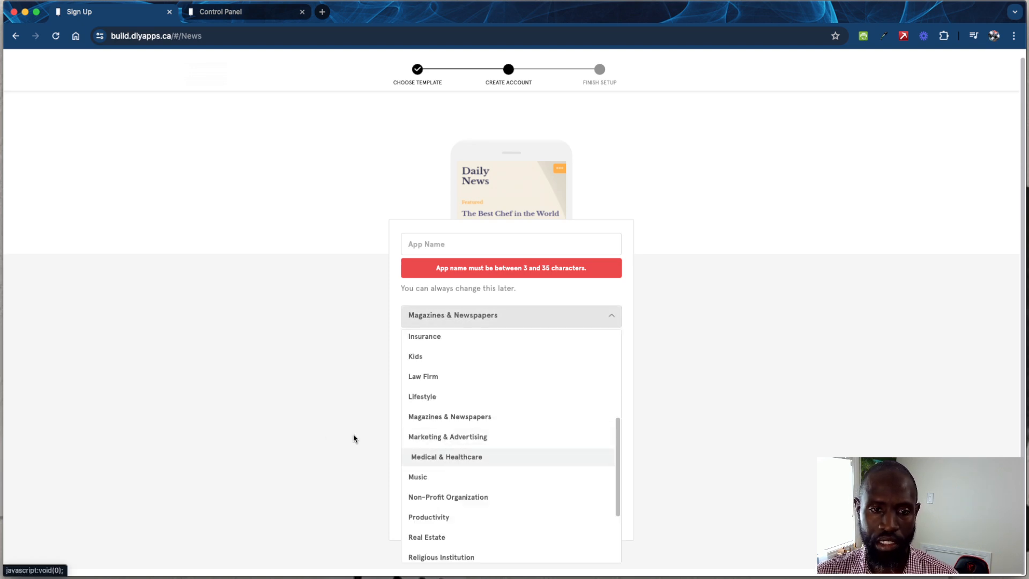
left_click(341, 405)
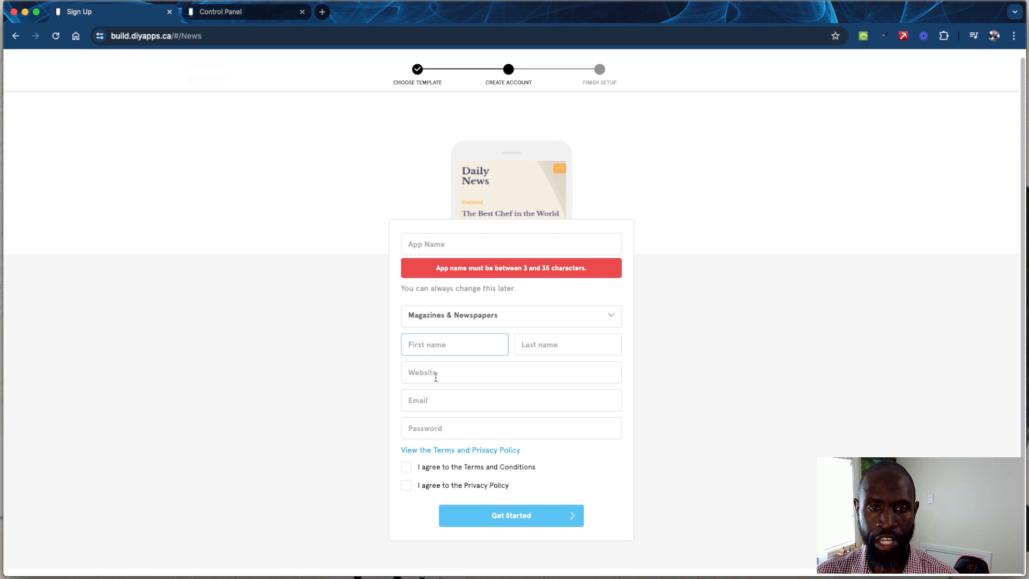
- Review the website, email and first name fields of the account creation form
left_click(436, 375)
left_click(435, 402)
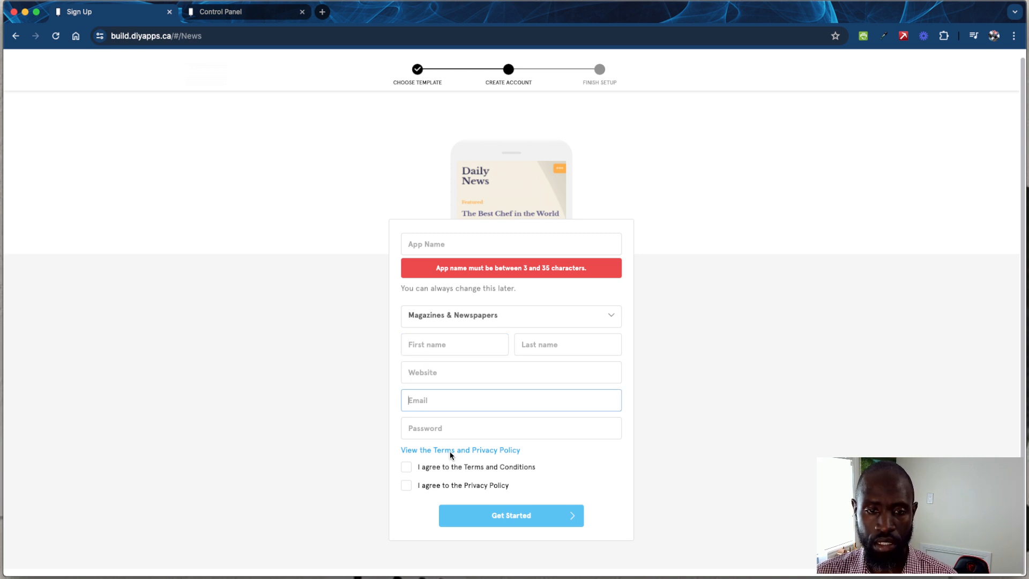
left_click(472, 516)
left_click(440, 400)
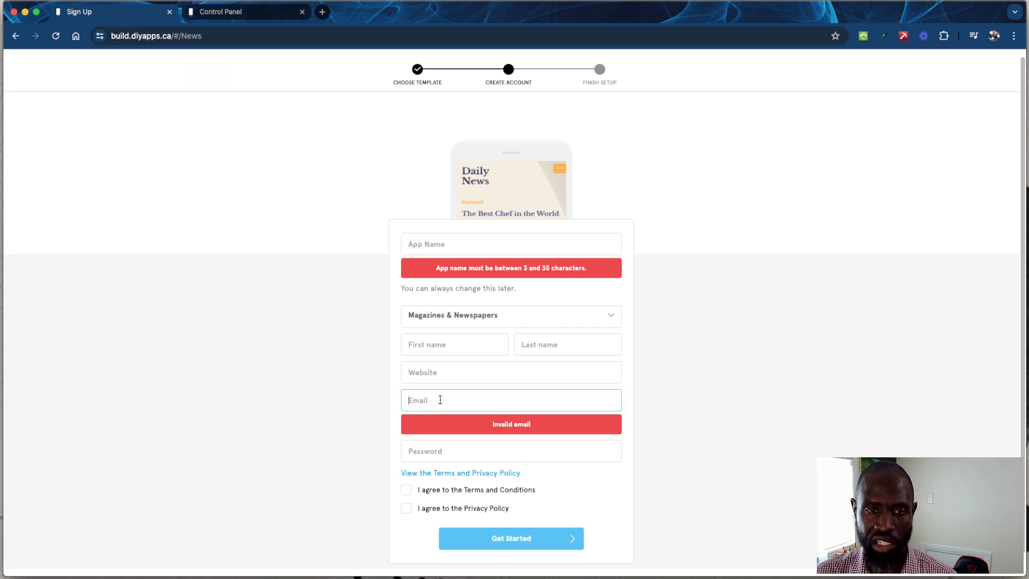
left_click(431, 345)
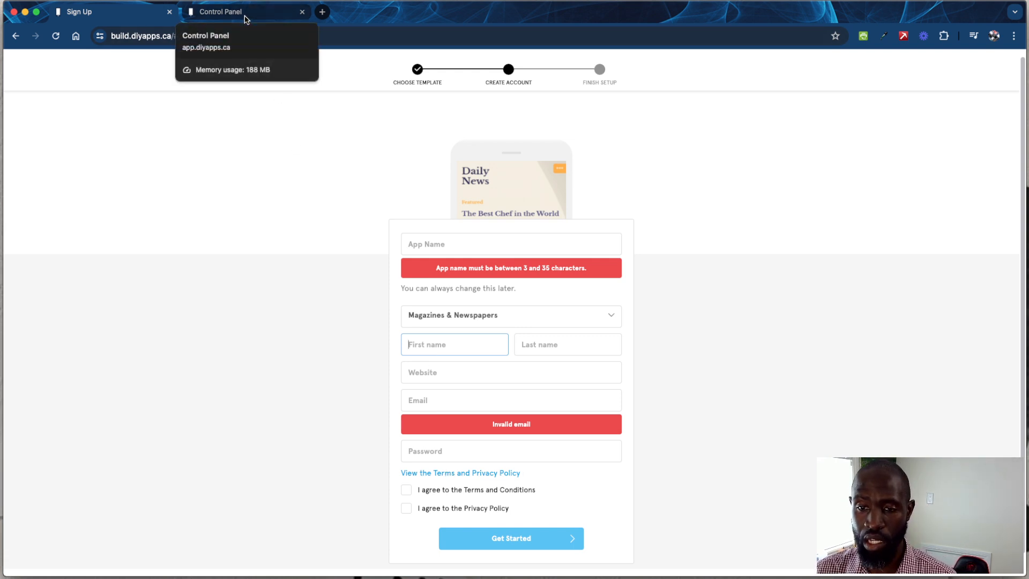
- Switch to the app's Control Panel and examine the knowledge base collections and the How to Build Your App articles
left_click(246, 18)
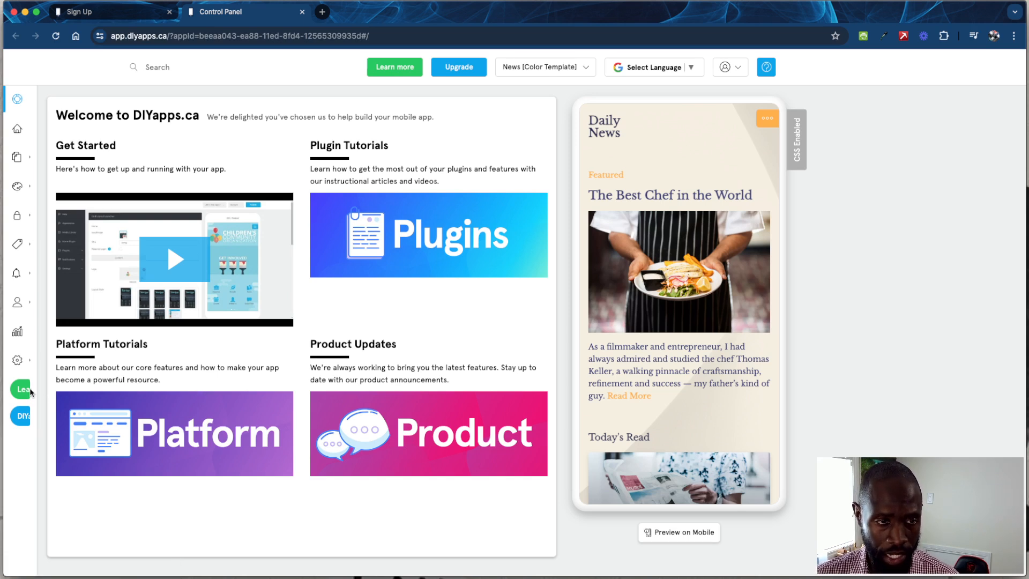
mouse_move(52, 395)
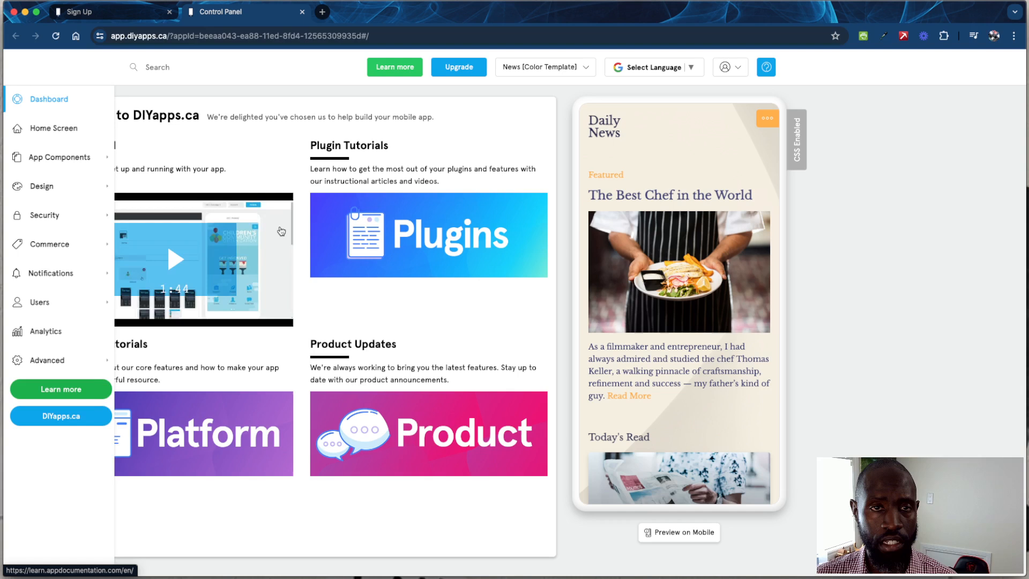
left_click(395, 68)
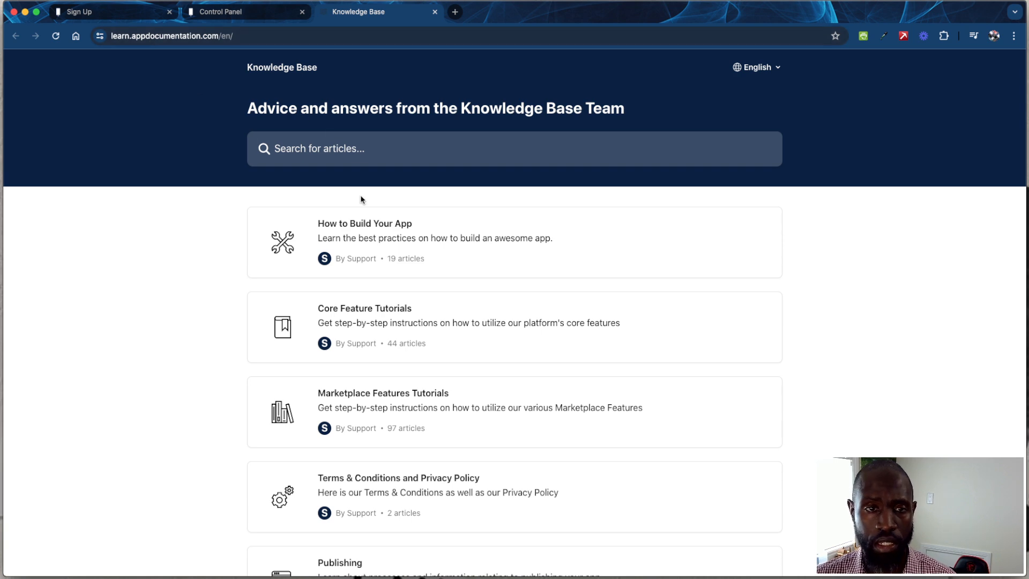
scroll(370, 243, "down", 5)
scroll(370, 245, "up", 5)
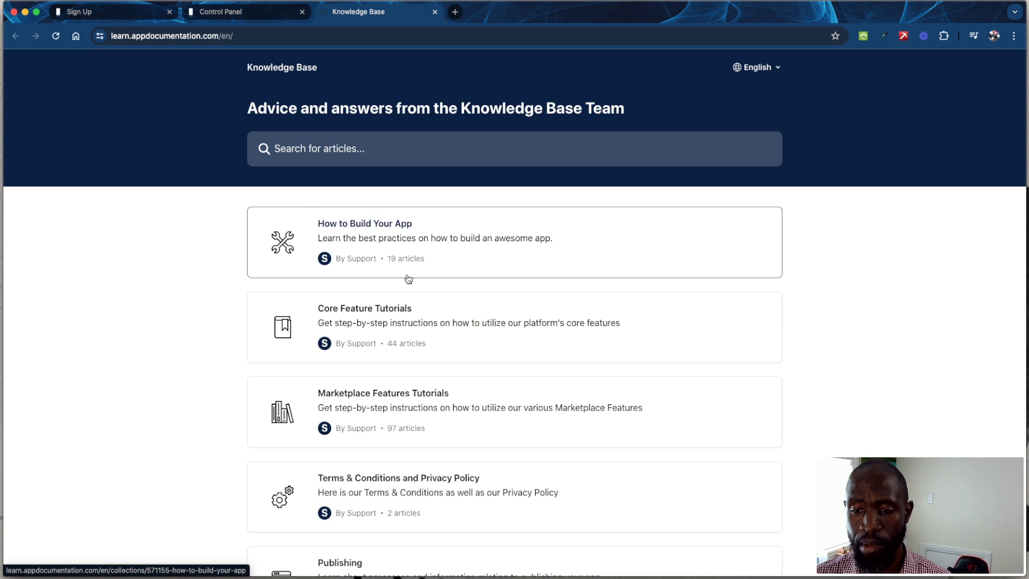
scroll(403, 352, "down", 2)
scroll(402, 351, "up", 2)
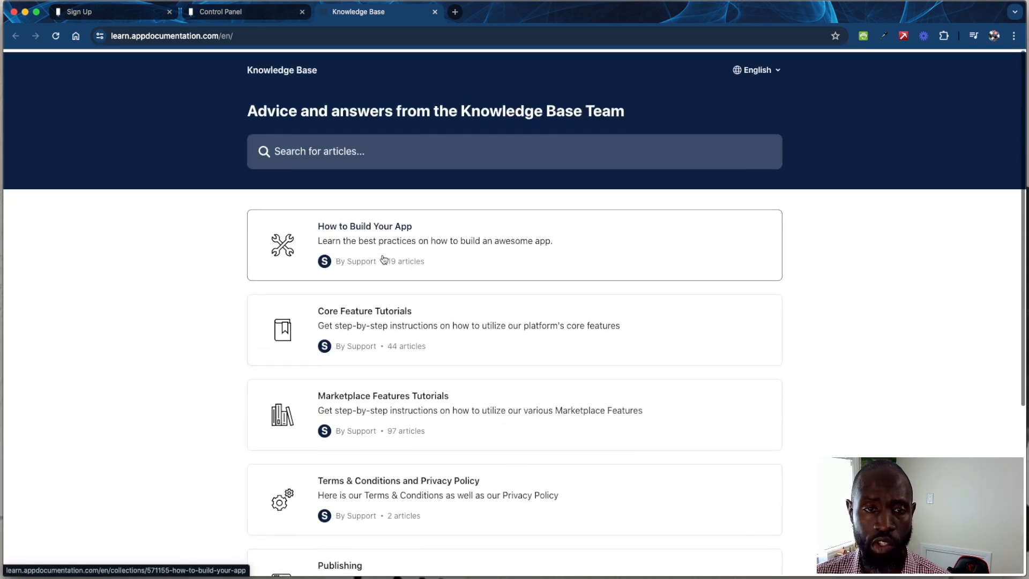
left_click(384, 259)
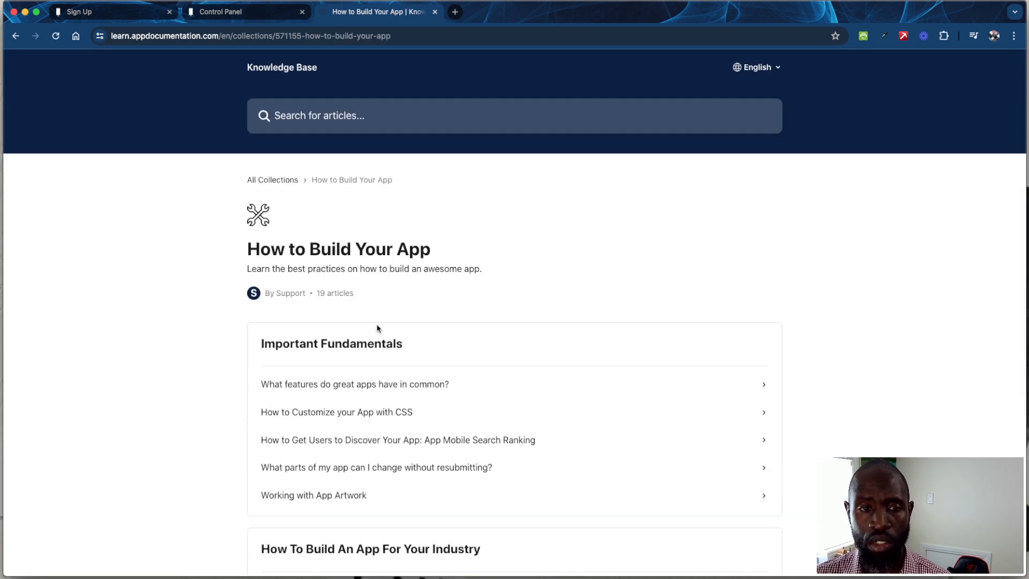
scroll(379, 328, "down", 8)
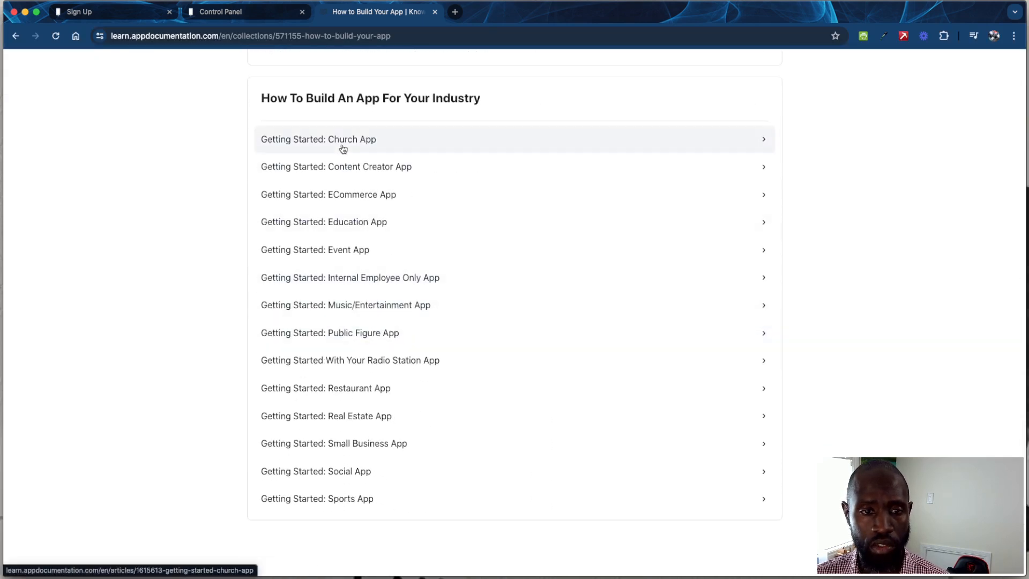
- Close the knowledge base and open the app's Home Screen content for editing
left_click(435, 12)
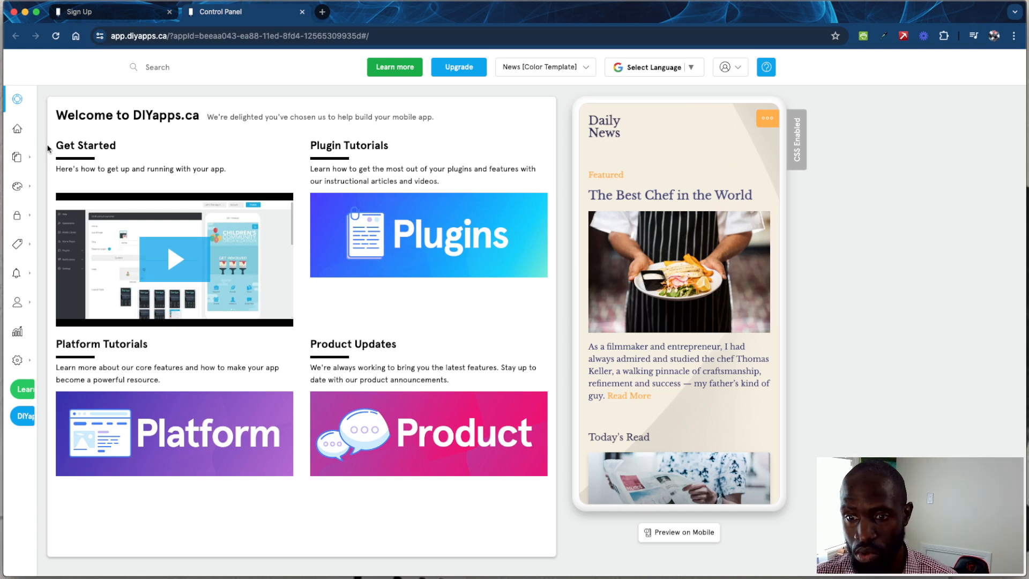
mouse_move(69, 110)
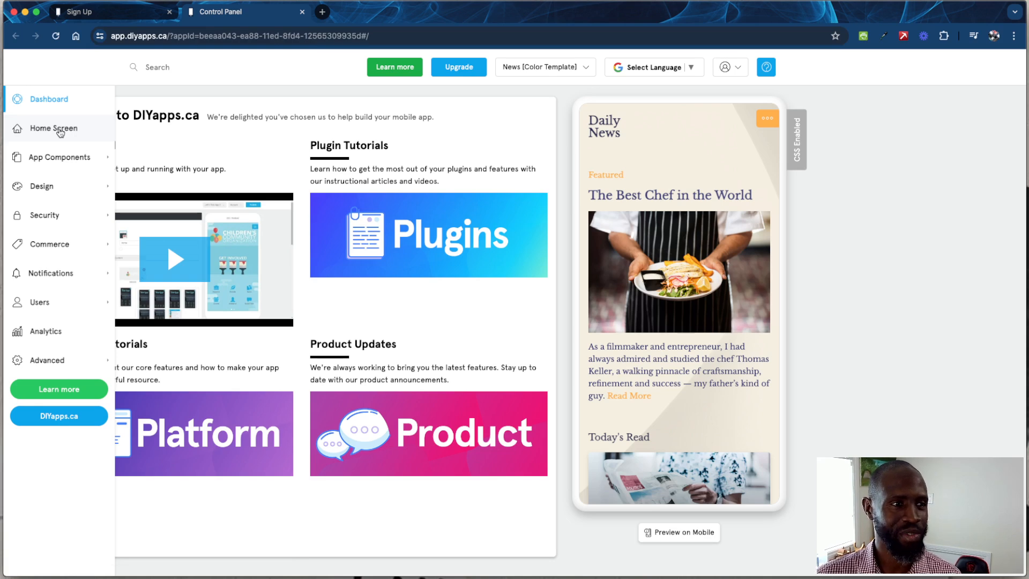
left_click(60, 130)
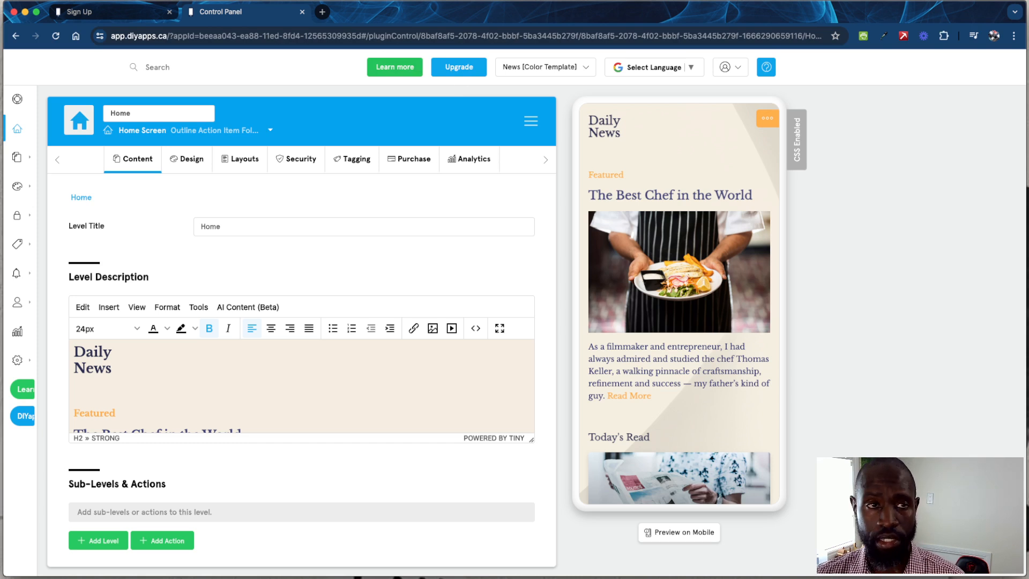
- Go back from the sign-up form to the DIYapps landing page and reopen the template gallery
left_click(154, 12)
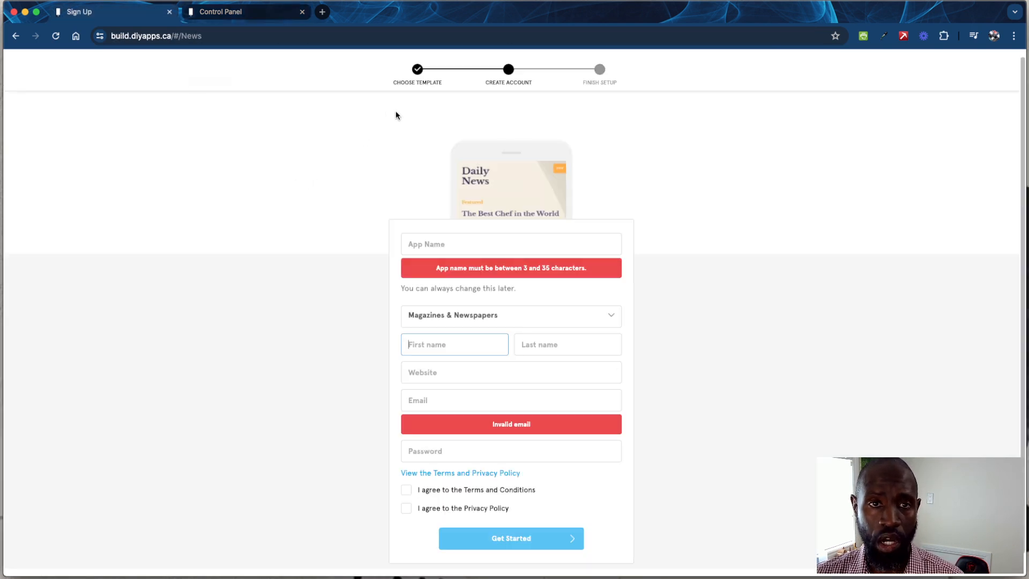
right_click(15, 41)
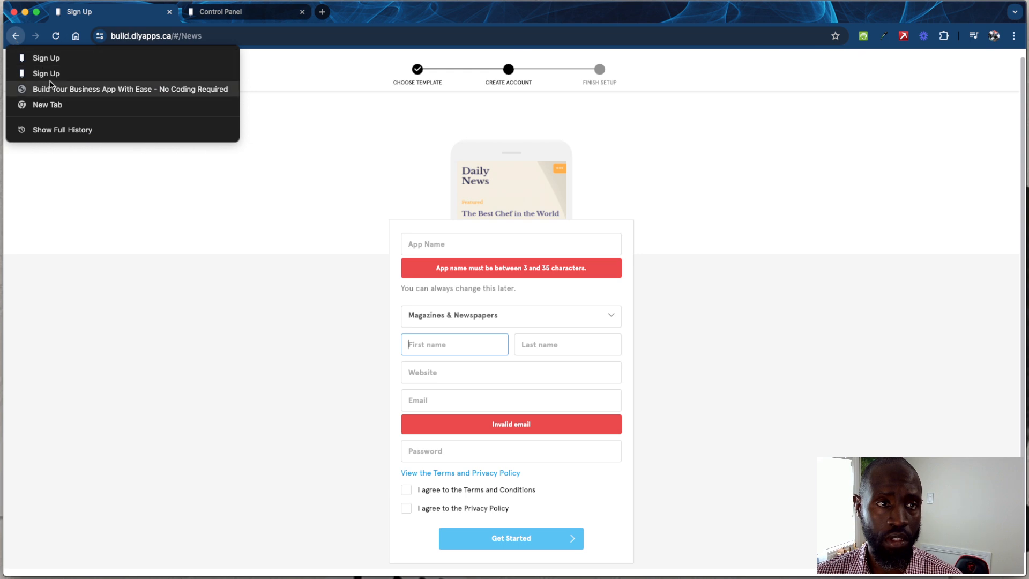
left_click(50, 74)
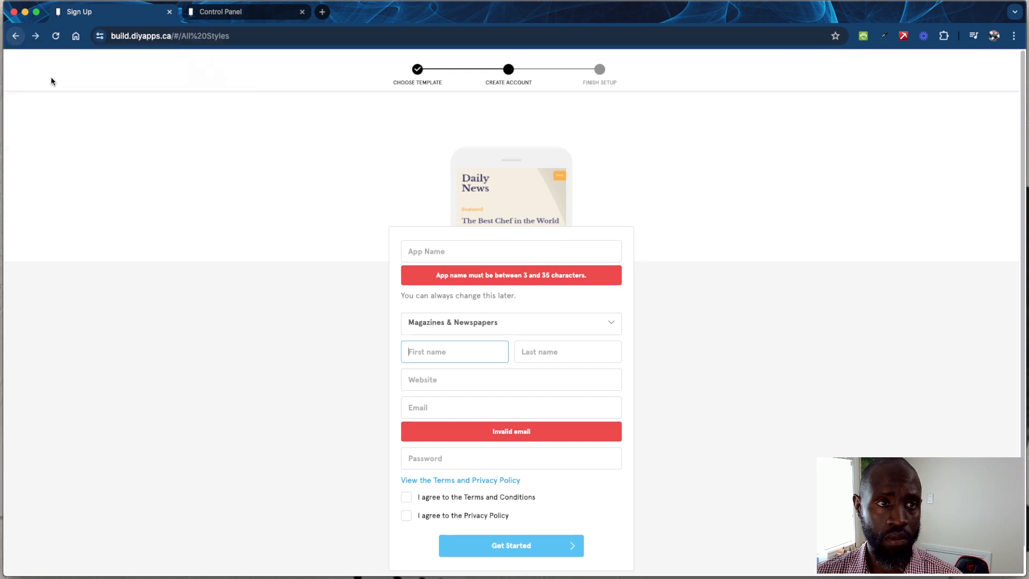
left_click(15, 36)
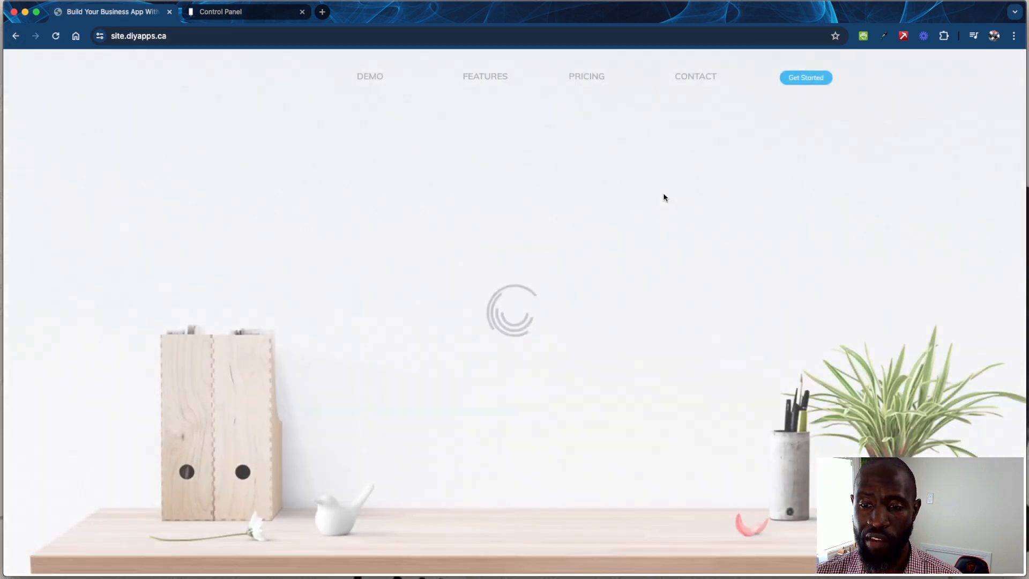
left_click(806, 77)
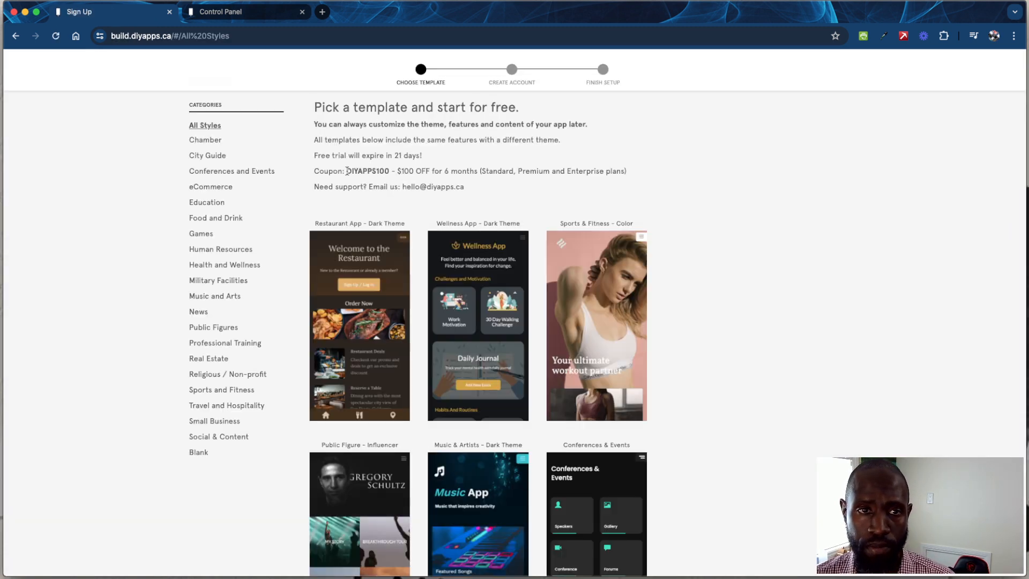
- Highlight the coupon code DIYAPPS100 and the plans it covers, and return to the Control Panel's Home Screen editor
left_click_drag(346, 171, 386, 170)
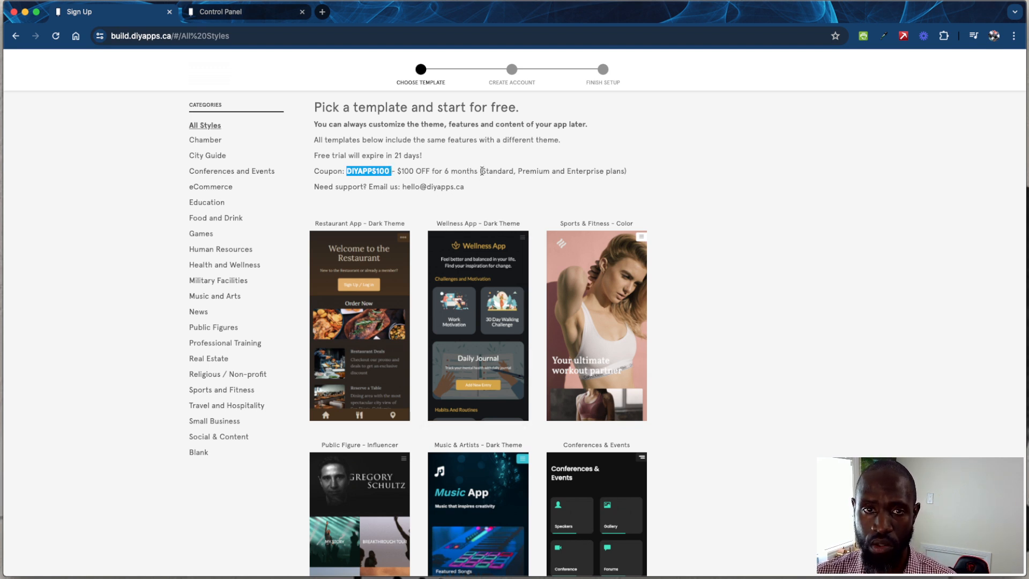
left_click_drag(481, 170, 586, 170)
left_click(236, 12)
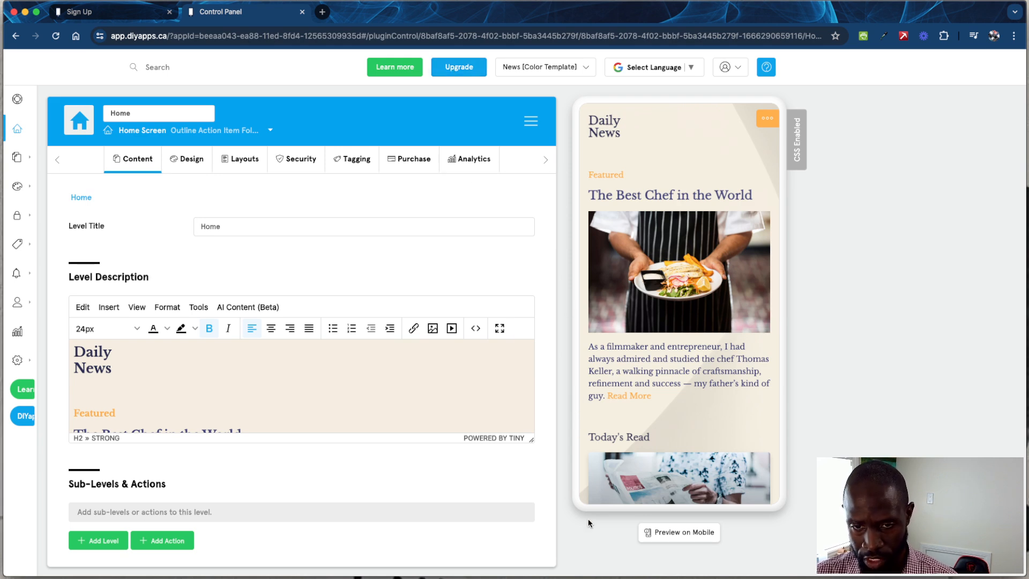
- Open the mobile preview options, check the QR code and text-to-phone choices, and close them without sending a link
left_click(685, 533)
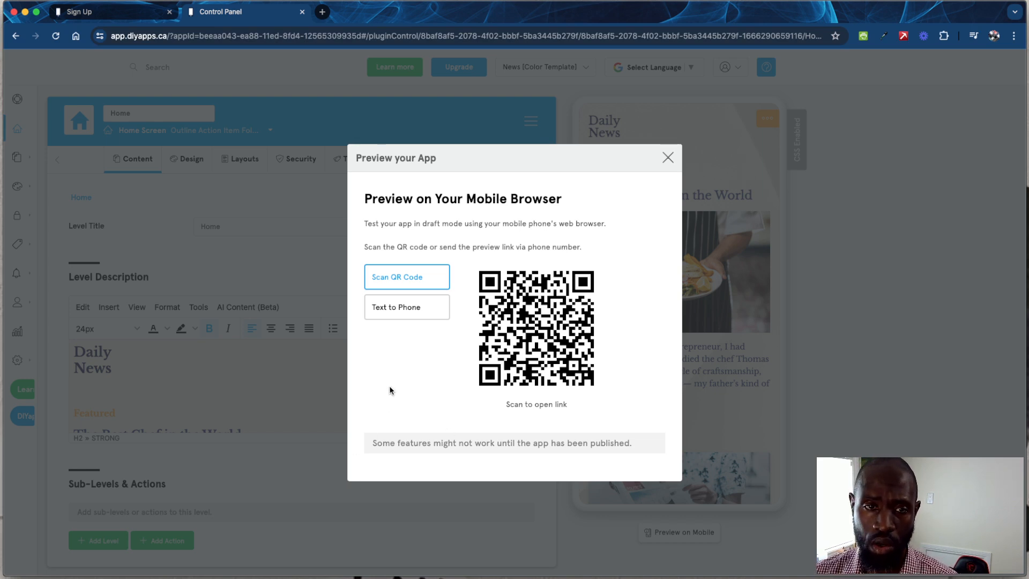
left_click(403, 316)
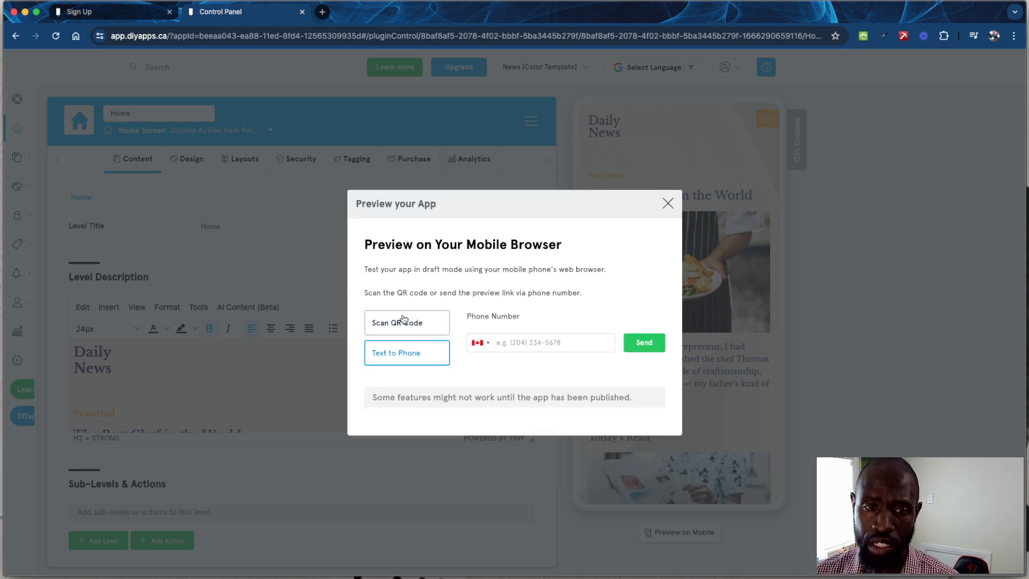
left_click(518, 342)
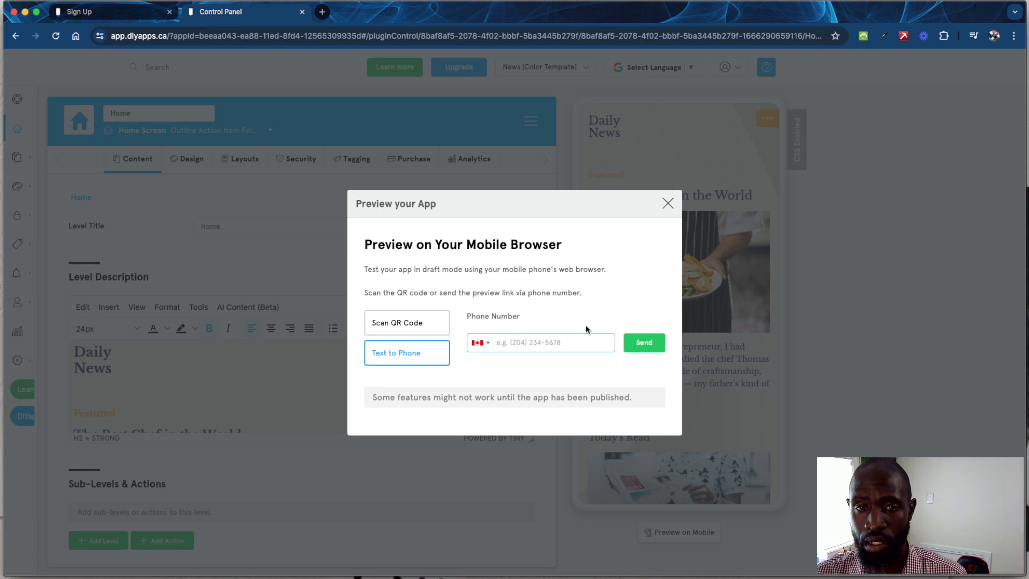
left_click(667, 203)
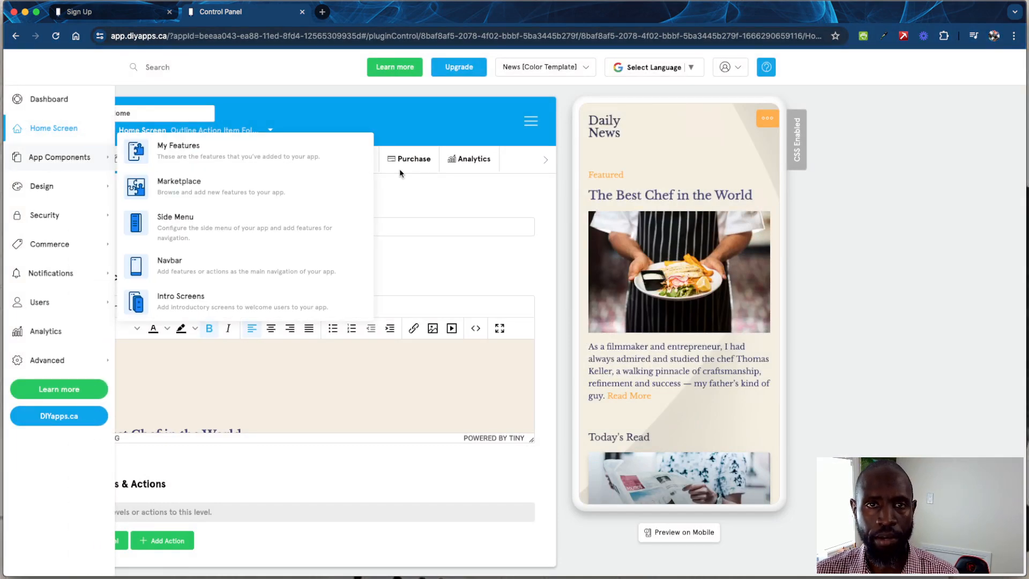
- Look through the list of available interface languages without choosing one, and return to the Home Screen editor
left_click(666, 73)
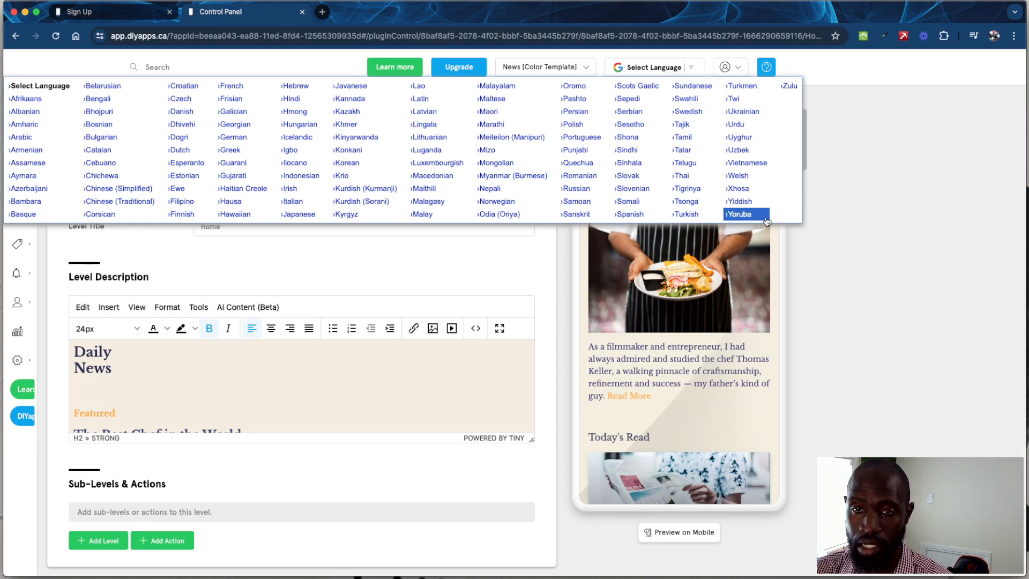
left_click(829, 231)
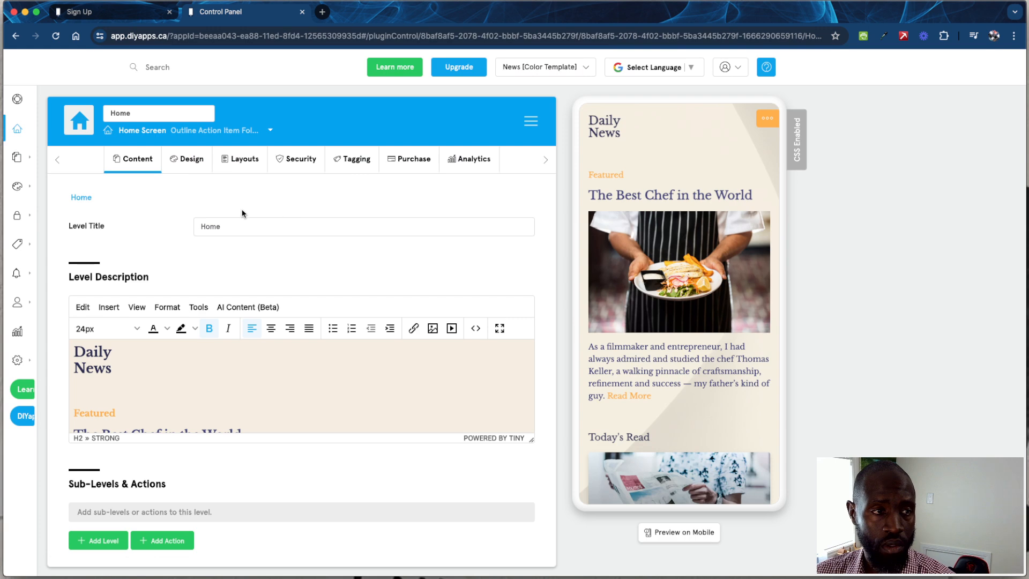
mouse_move(20, 186)
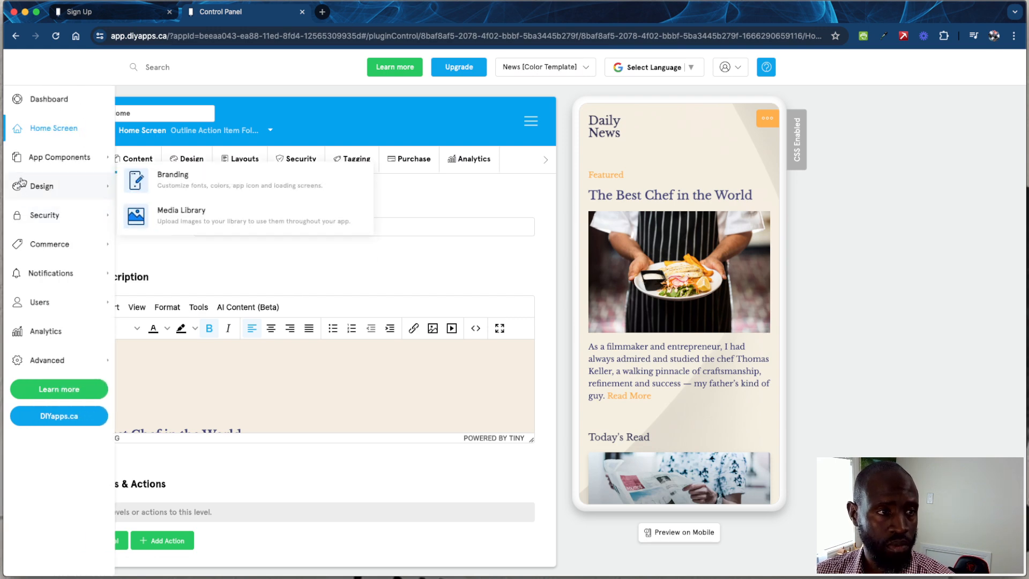
left_click(51, 134)
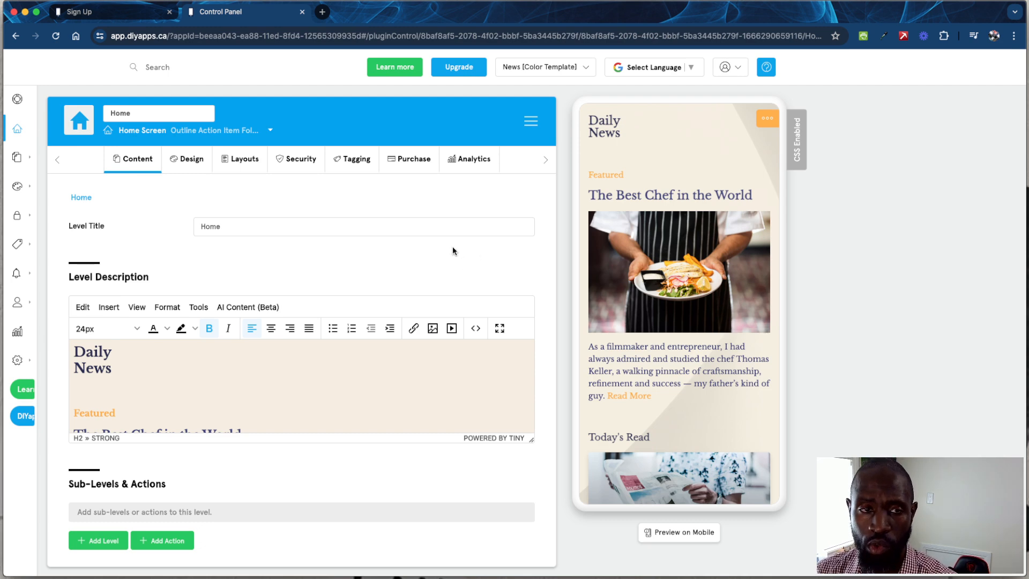
- Explore the preview's side menu, open its Suggestions and About Us pages, and return to the Home Screen editor
left_click(766, 120)
left_click(657, 185)
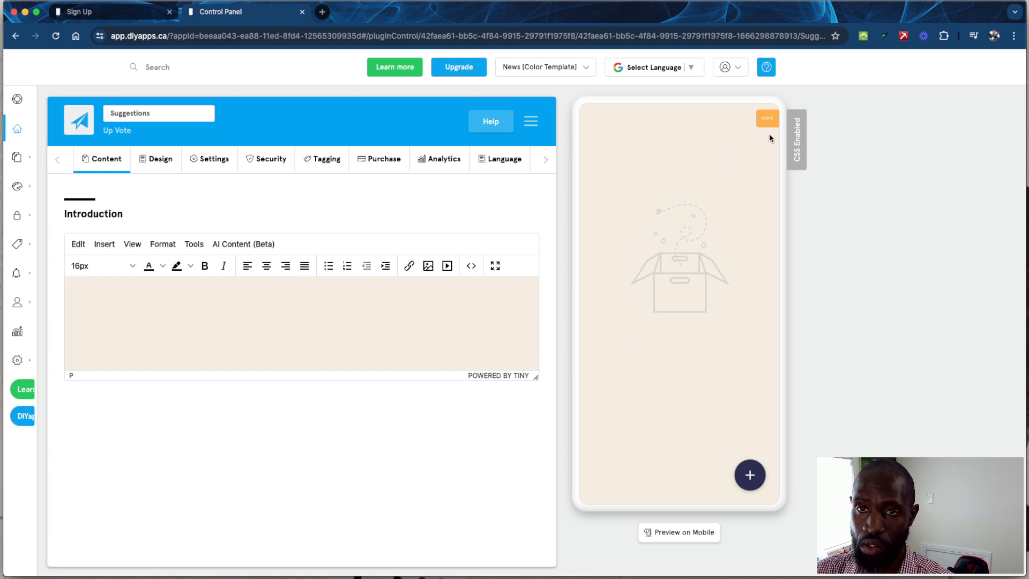
left_click(768, 121)
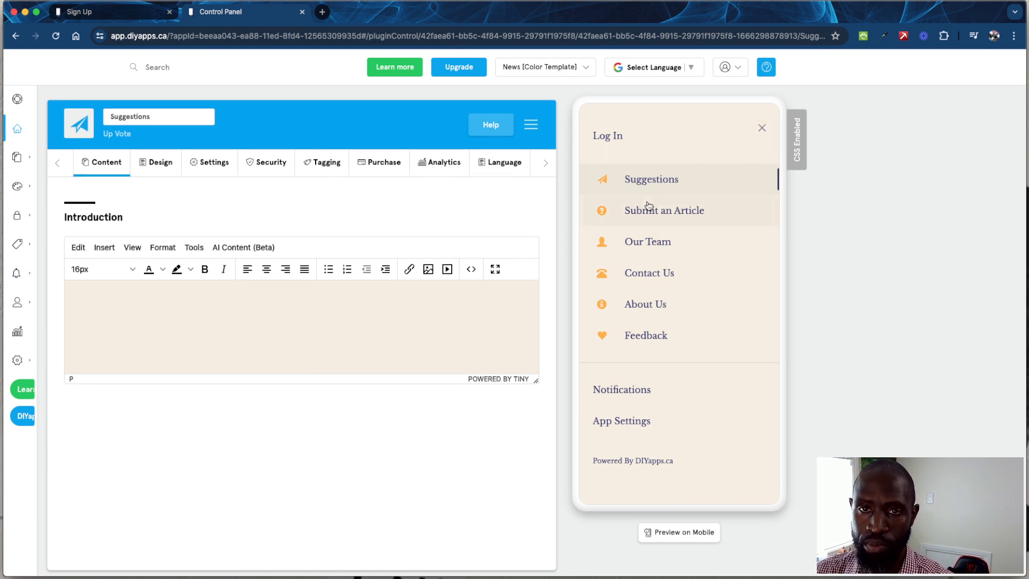
left_click(696, 171)
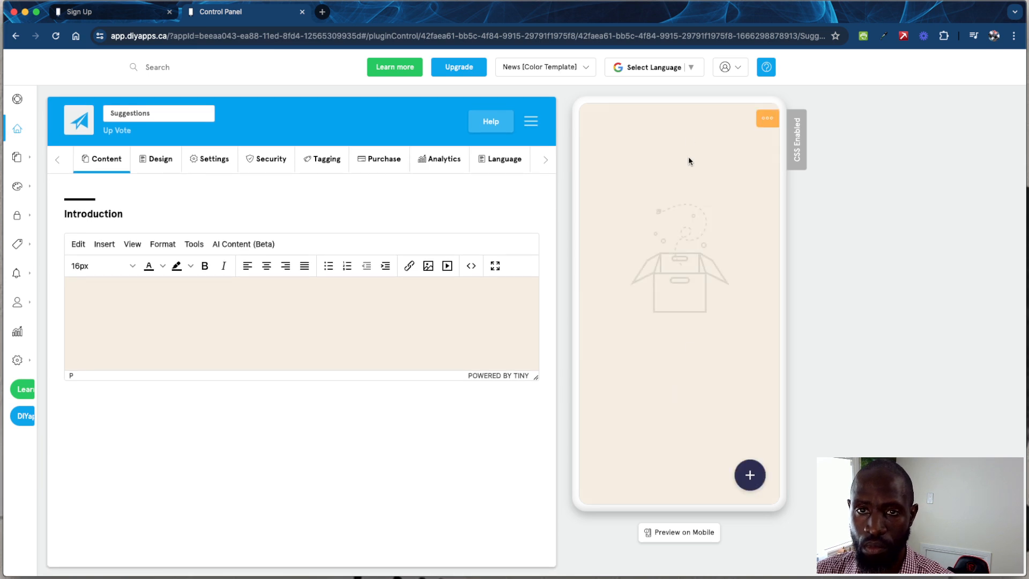
left_click(761, 122)
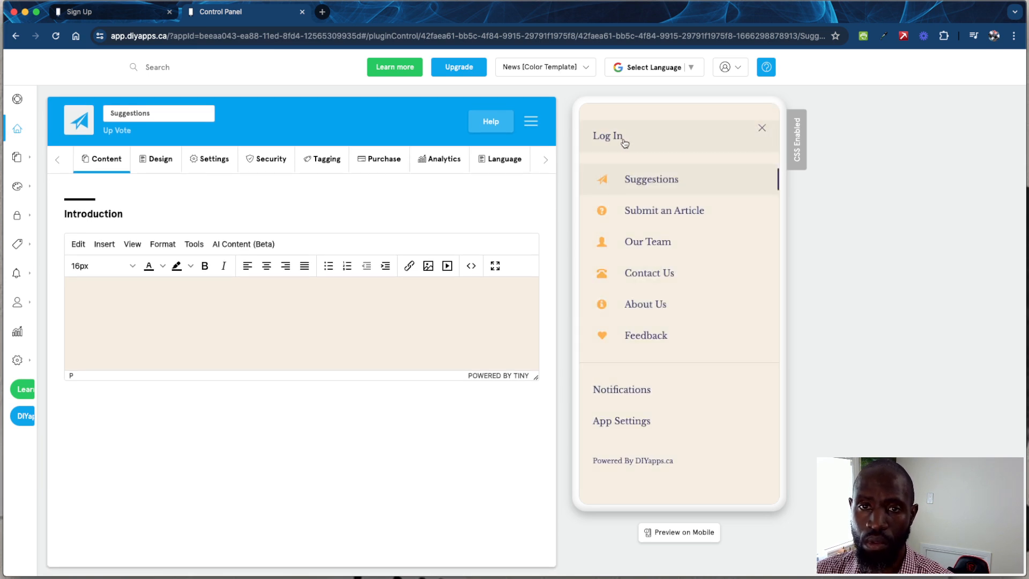
left_click(644, 304)
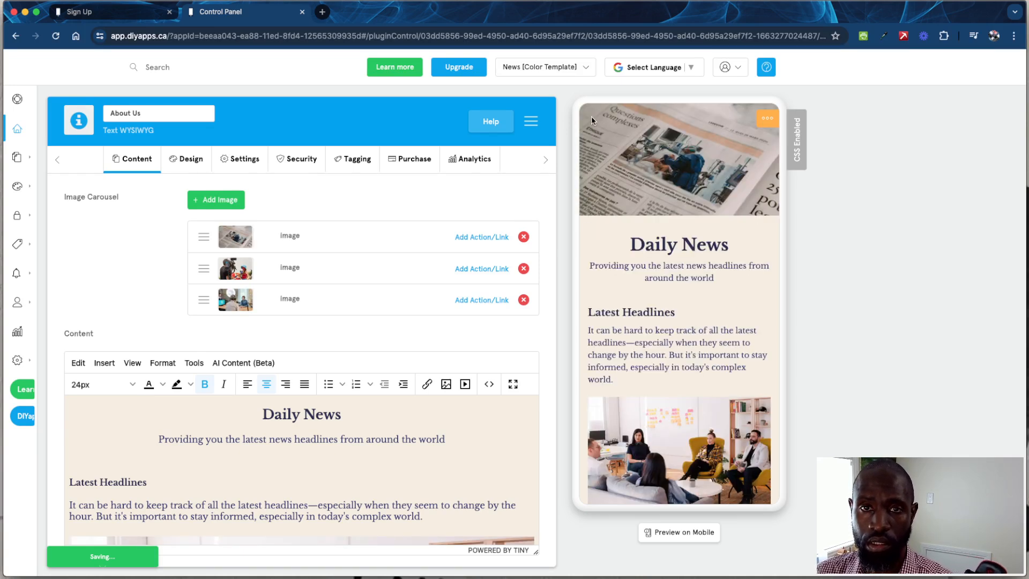
mouse_move(33, 153)
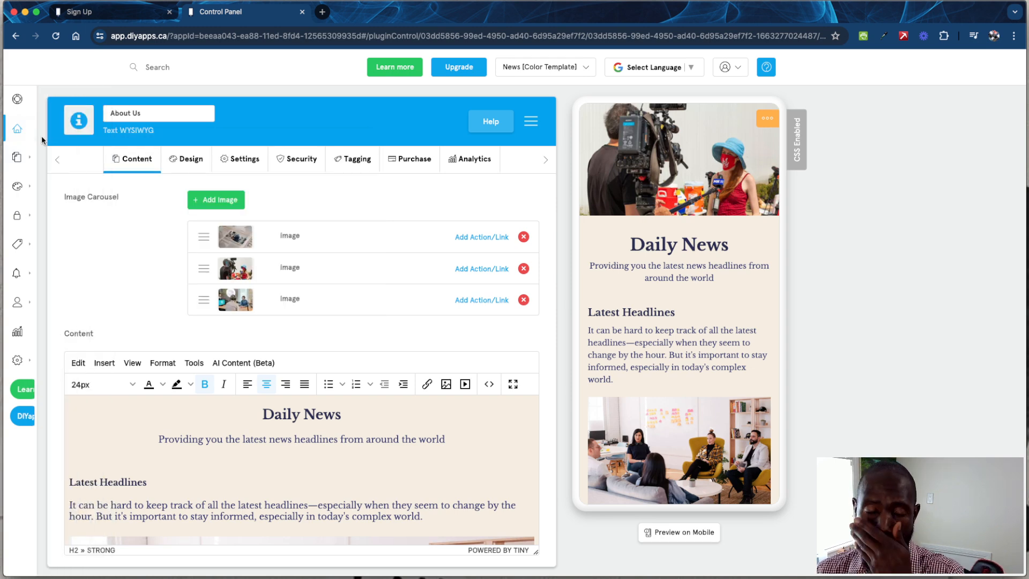
left_click(41, 137)
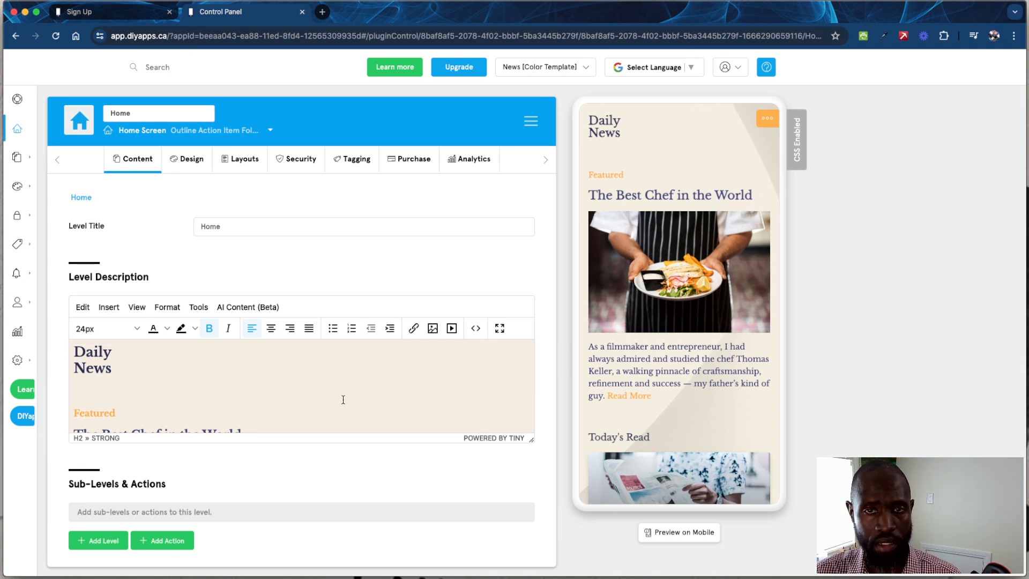
- Change the Level Description's main heading to "City Daily News" on a single line
scroll(341, 398, "down", 3)
scroll(151, 349, "up", 3)
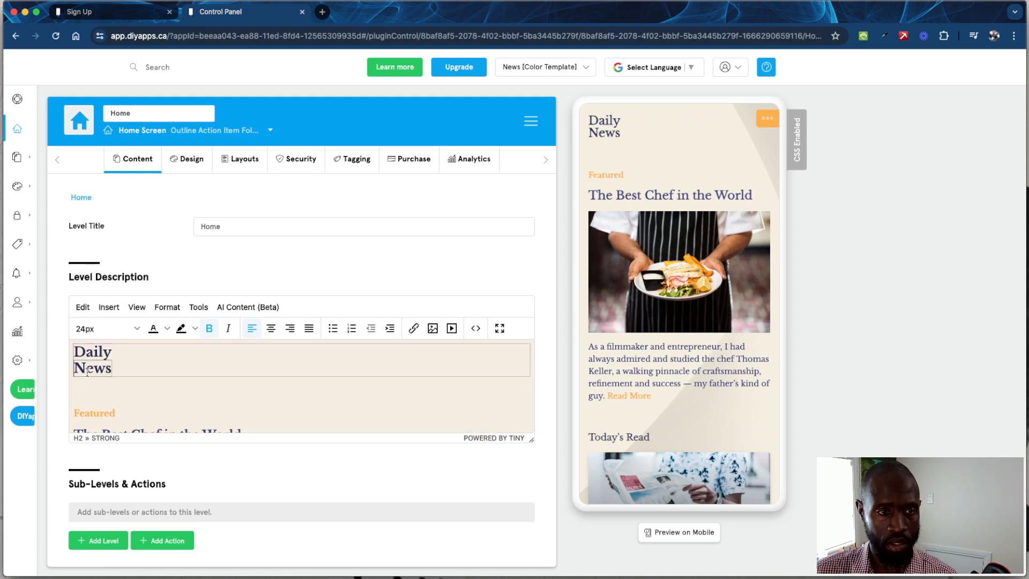
left_click(86, 369)
key("BackSpace")
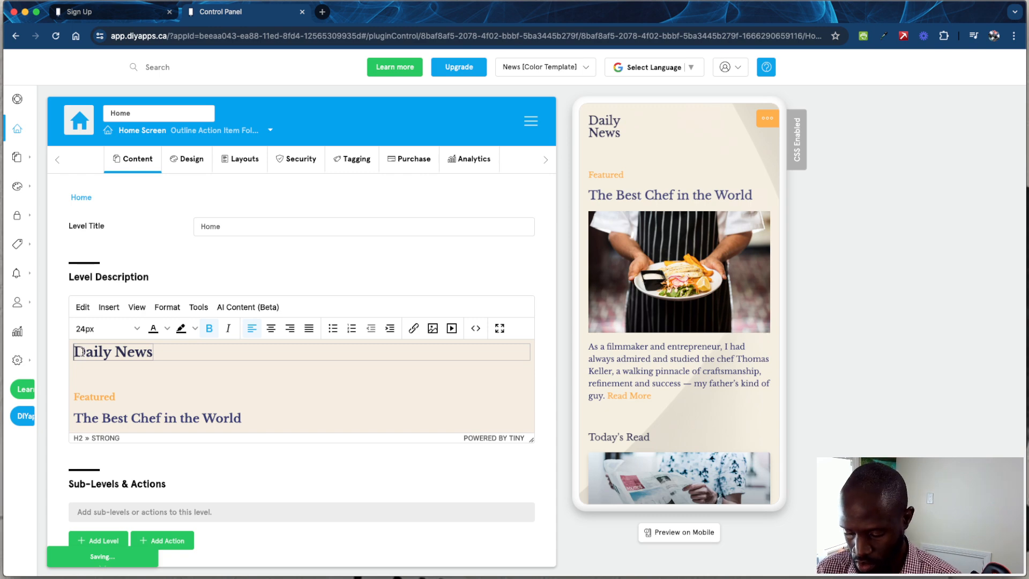
left_click(75, 351)
type("City")
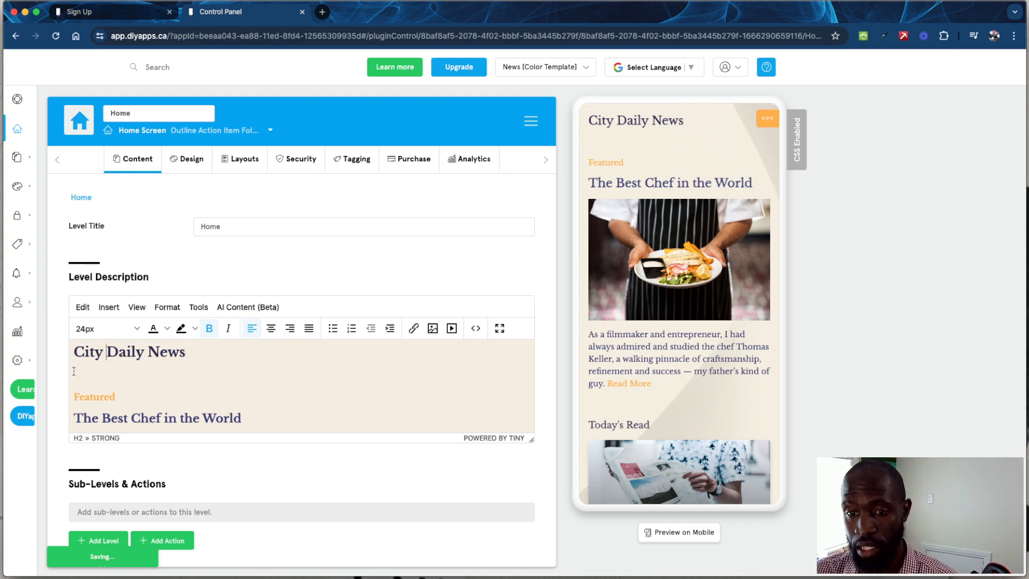
- Change the "Featured" label above the chef article in the Level Description to "Today's Featured"
left_click(147, 397)
scroll(146, 397, "down", 1)
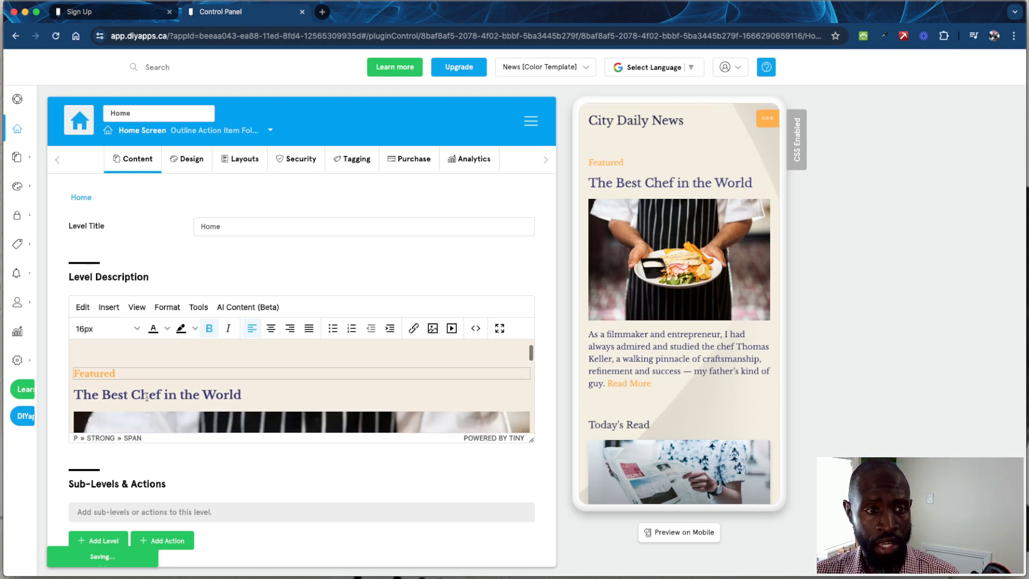
scroll(147, 396, "down", 2)
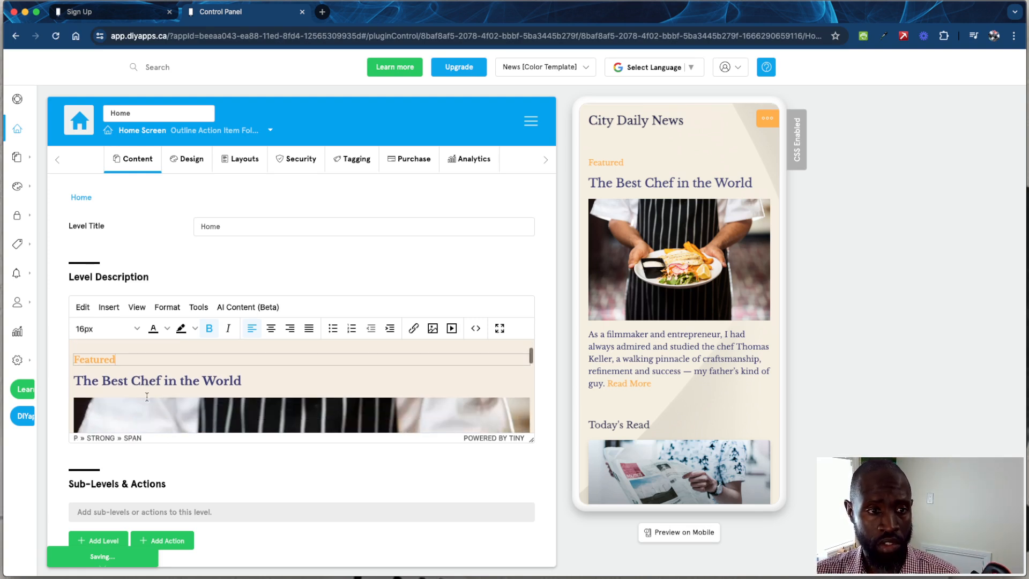
left_click(161, 360)
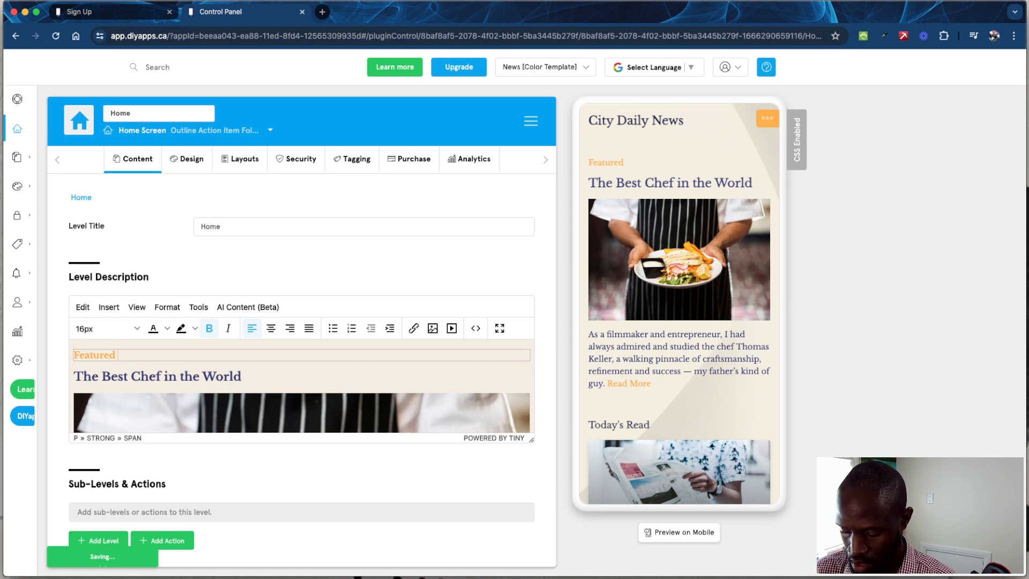
left_click_drag(135, 356, 75, 356)
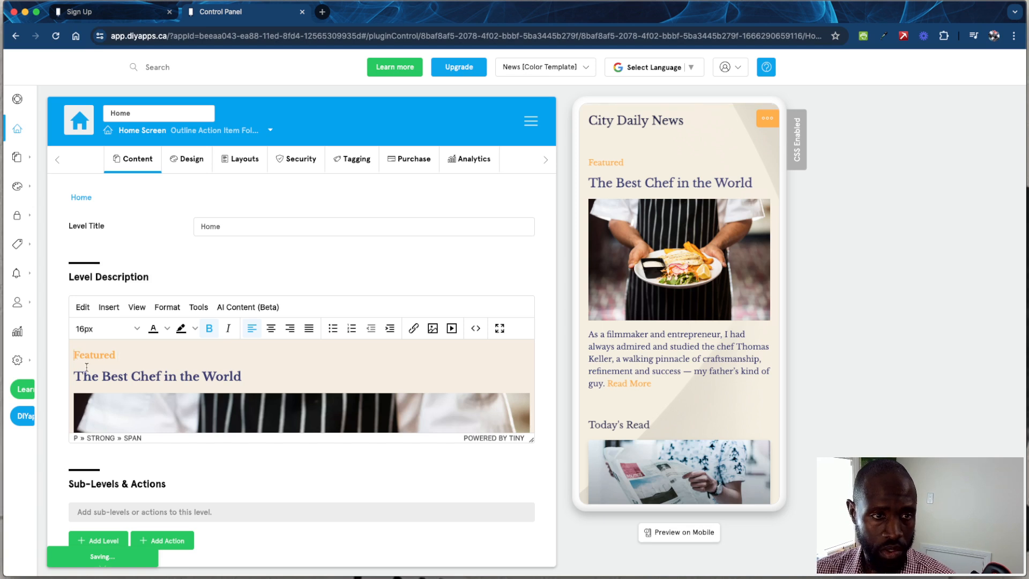
type("Today")
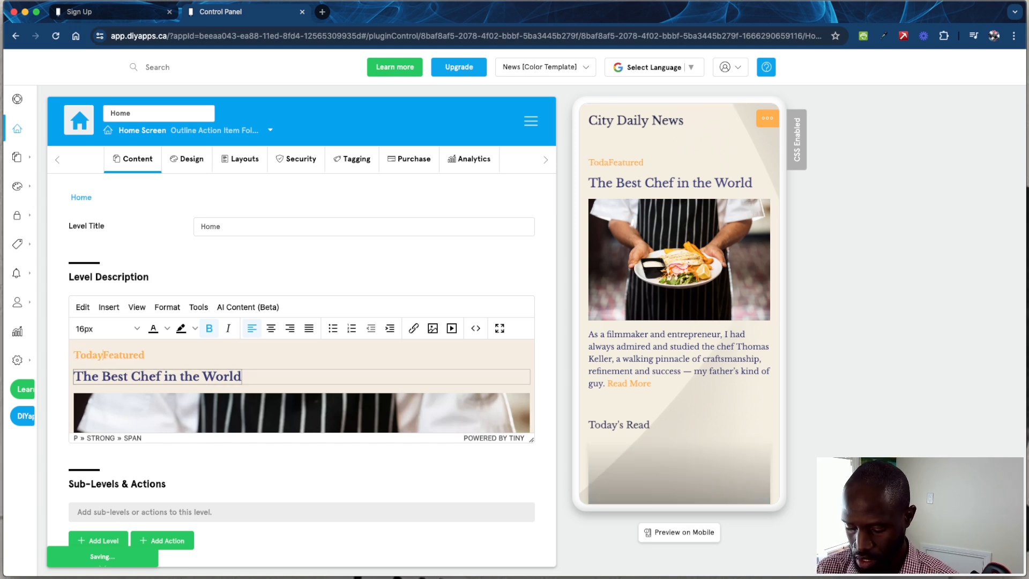
type("'s")
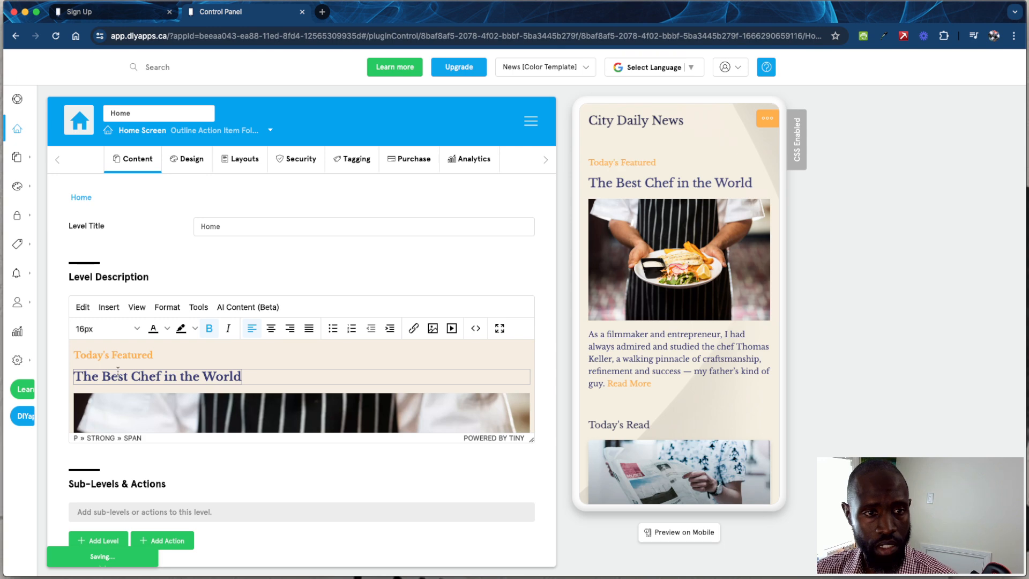
left_click(162, 356)
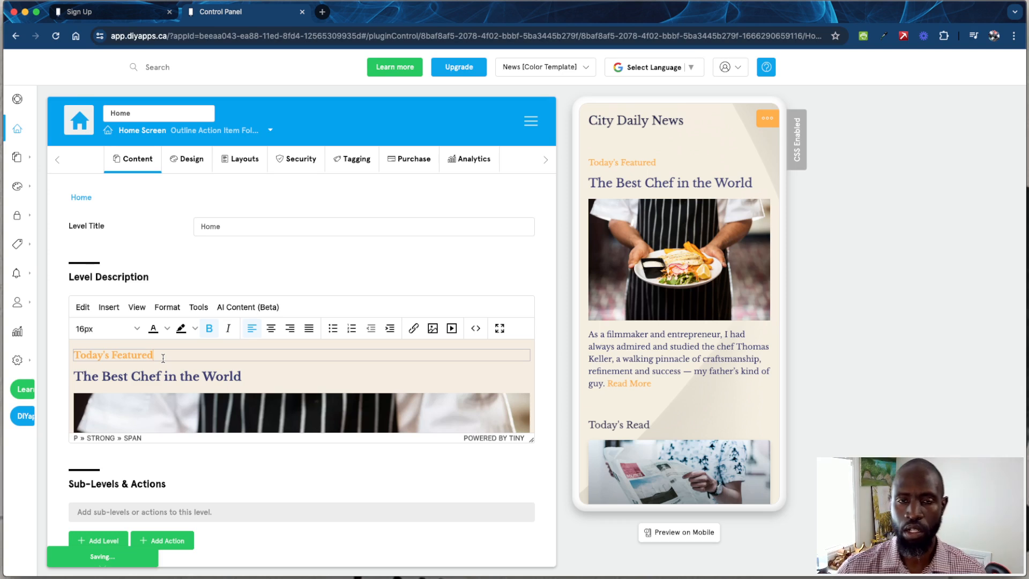
- Examine the rest of the Home Screen's description, its sub-levels and actions, and the matching tiles in the app preview
scroll(333, 402, "down", 6)
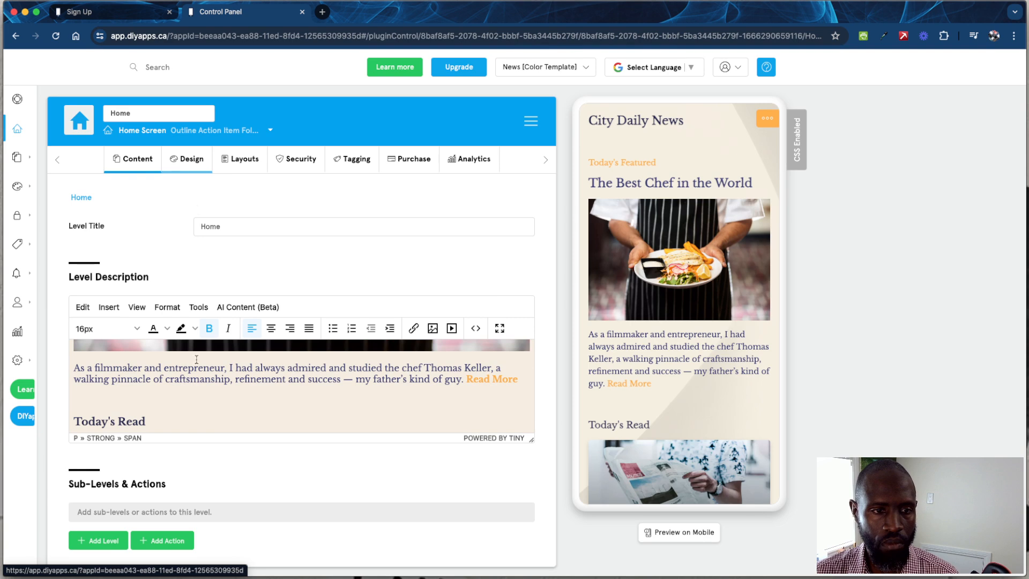
scroll(233, 458, "down", 5)
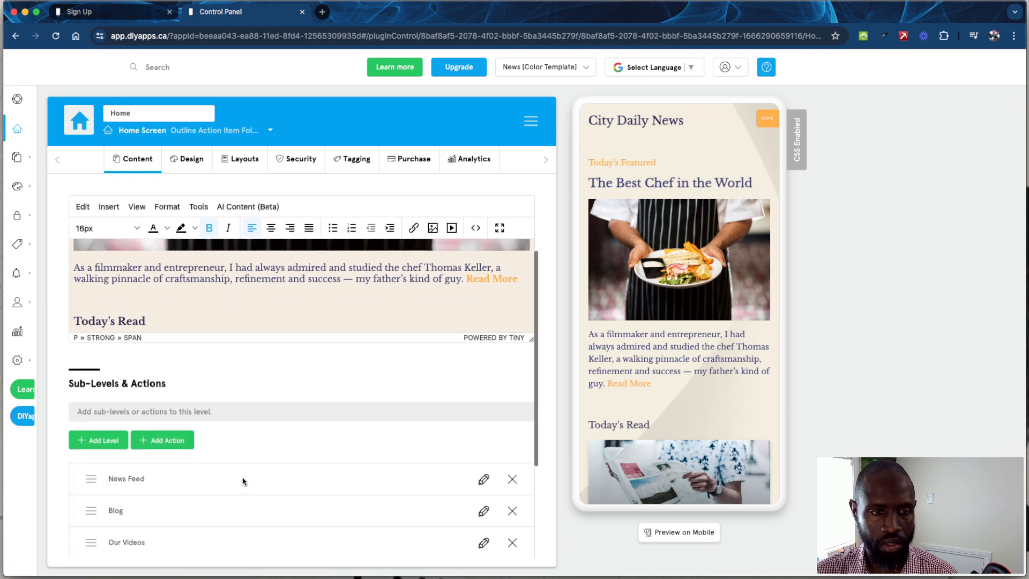
scroll(187, 453, "down", 3)
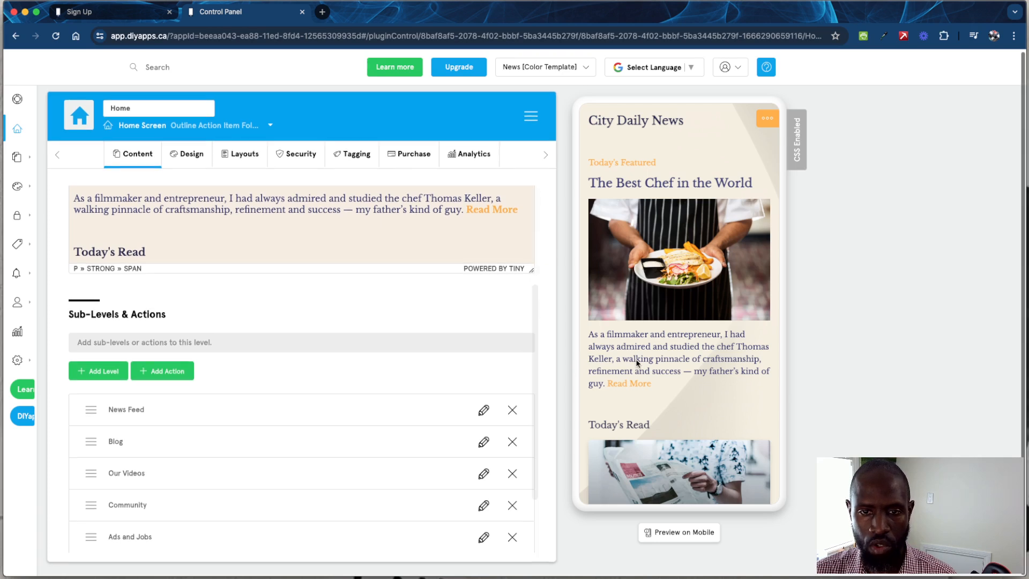
scroll(688, 358, "down", 5)
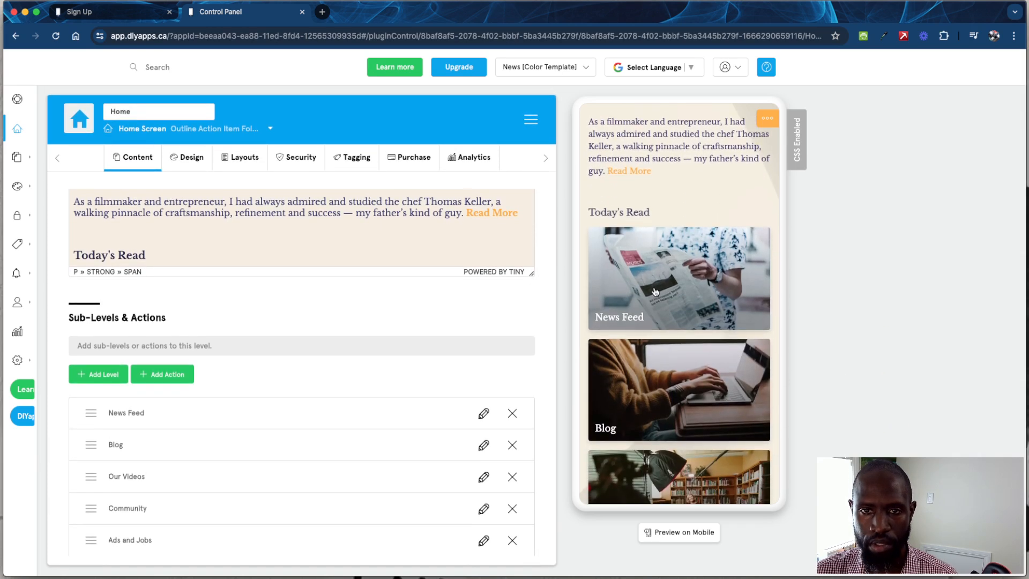
scroll(659, 281, "down", 3)
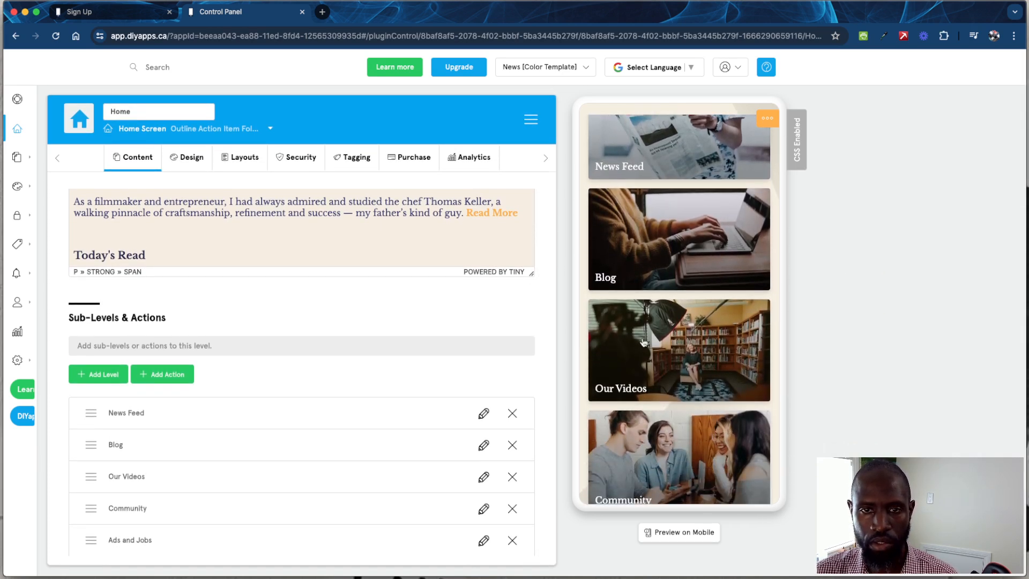
- Review the Home Screen's design settings and browse its available layouts, comparing them with the tiles in the app preview
left_click(185, 168)
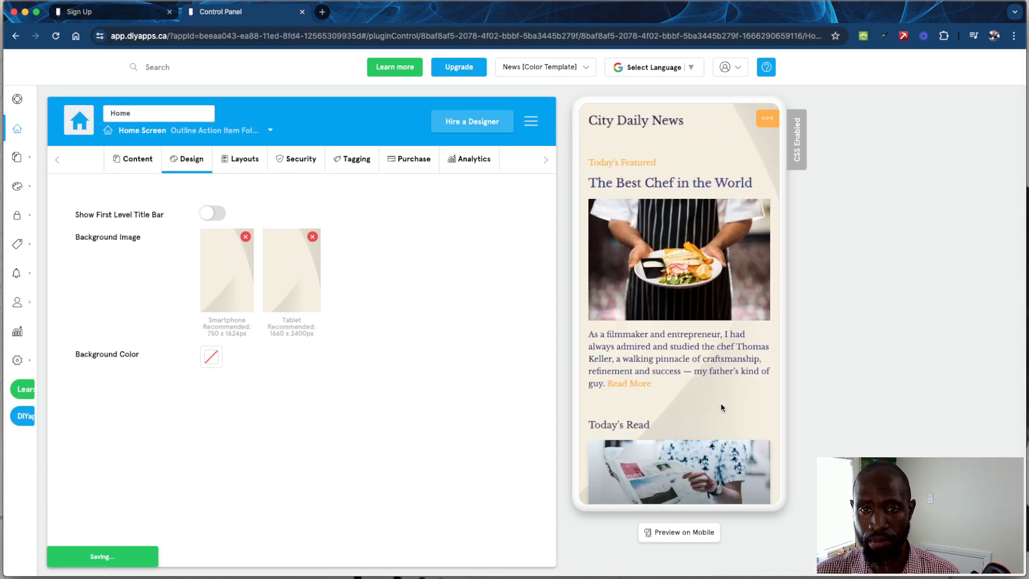
left_click(244, 161)
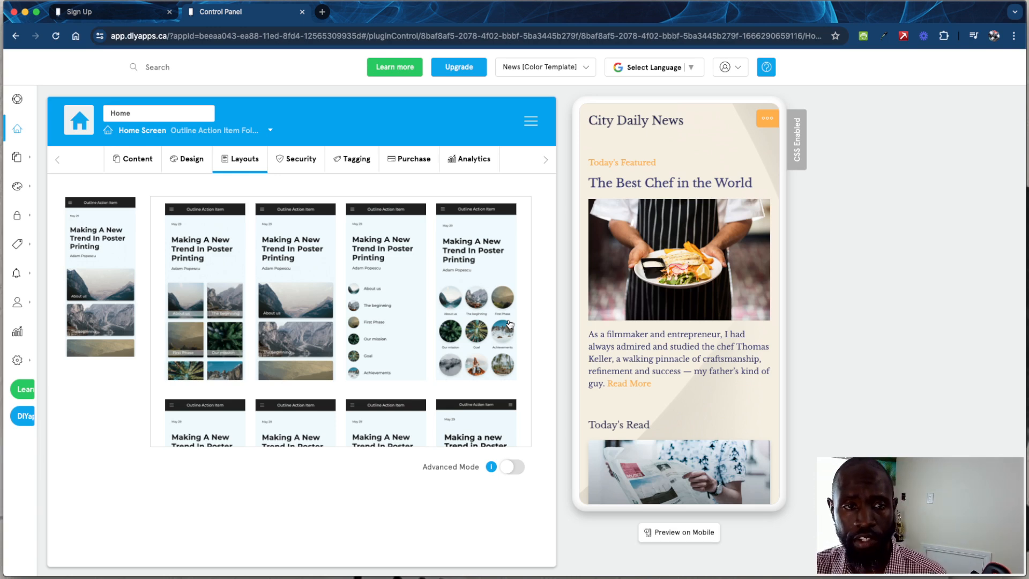
scroll(688, 363, "down", 2)
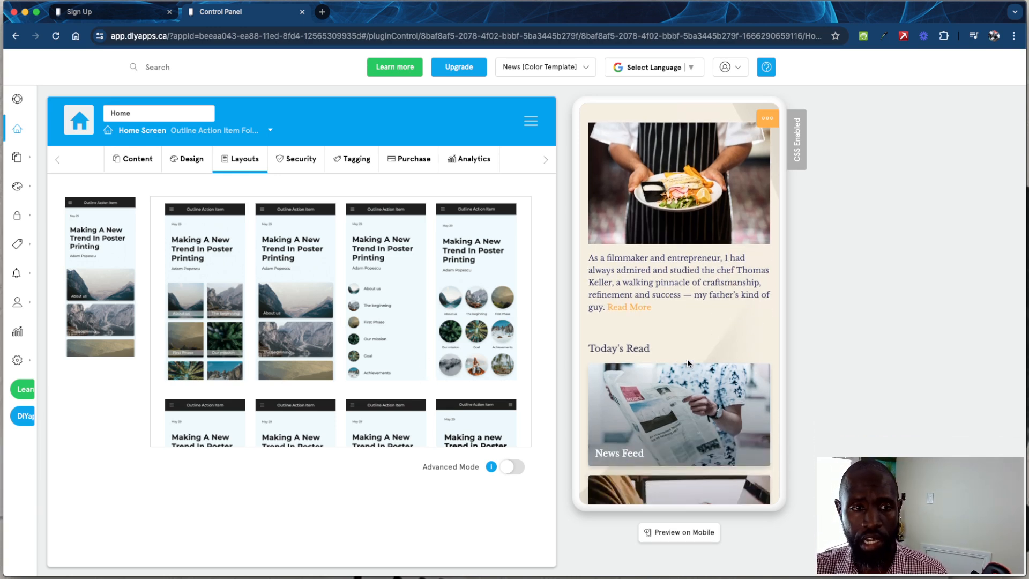
scroll(687, 358, "down", 5)
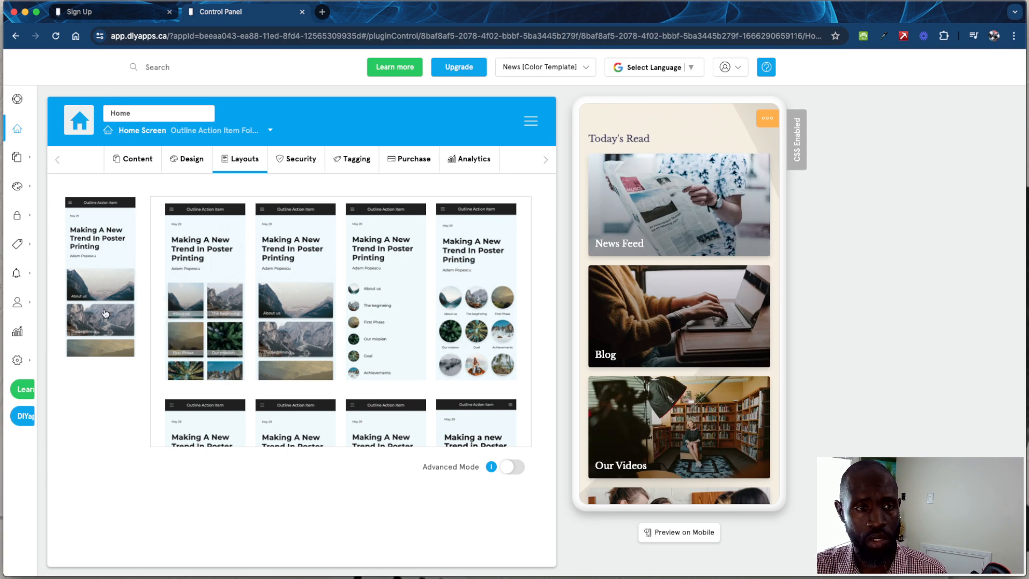
scroll(341, 338, "down", 4)
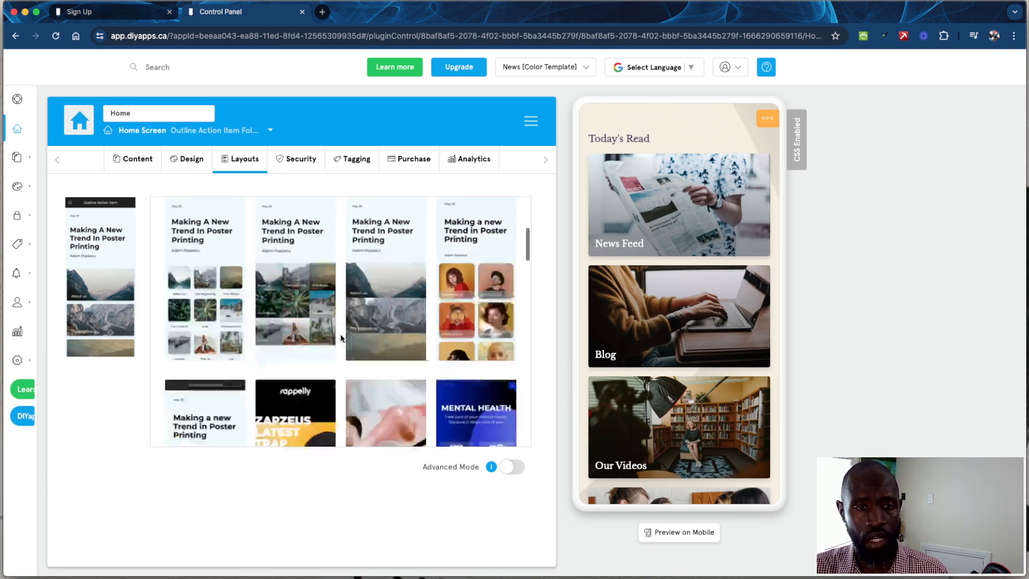
scroll(341, 338, "down", 1)
scroll(341, 337, "up", 1)
scroll(341, 338, "down", 2)
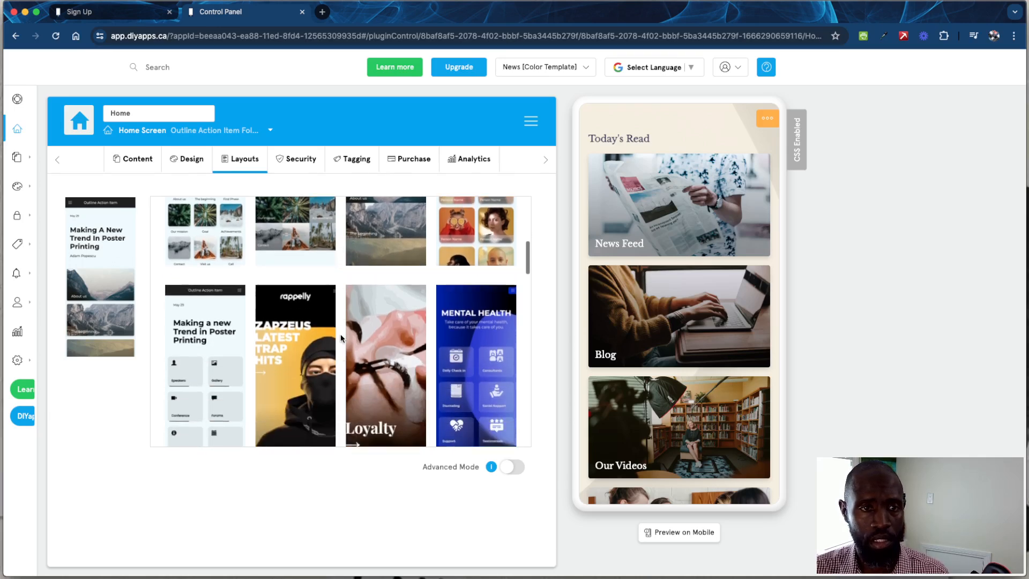
scroll(341, 338, "down", 2)
scroll(341, 338, "up", 5)
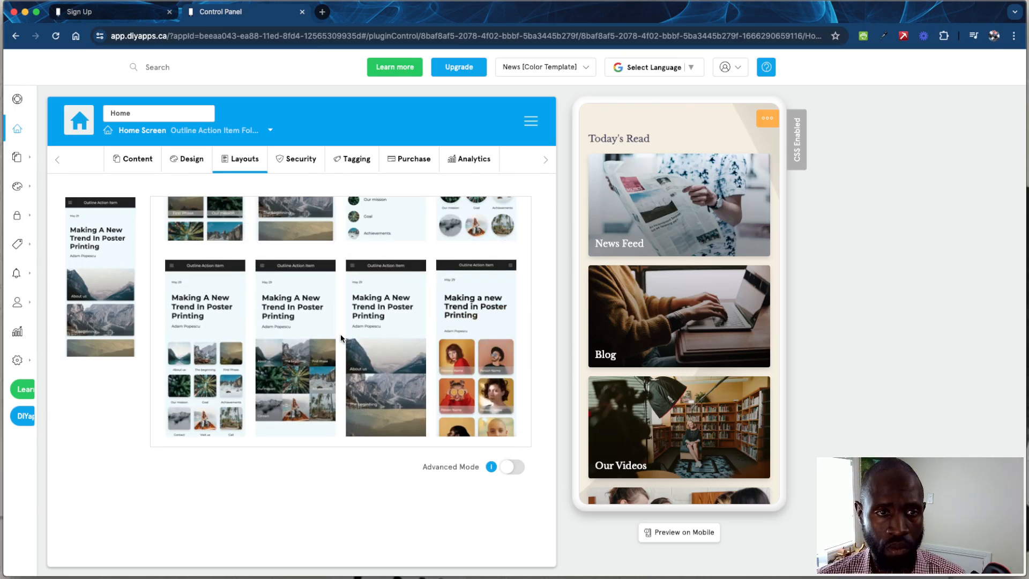
scroll(341, 338, "up", 3)
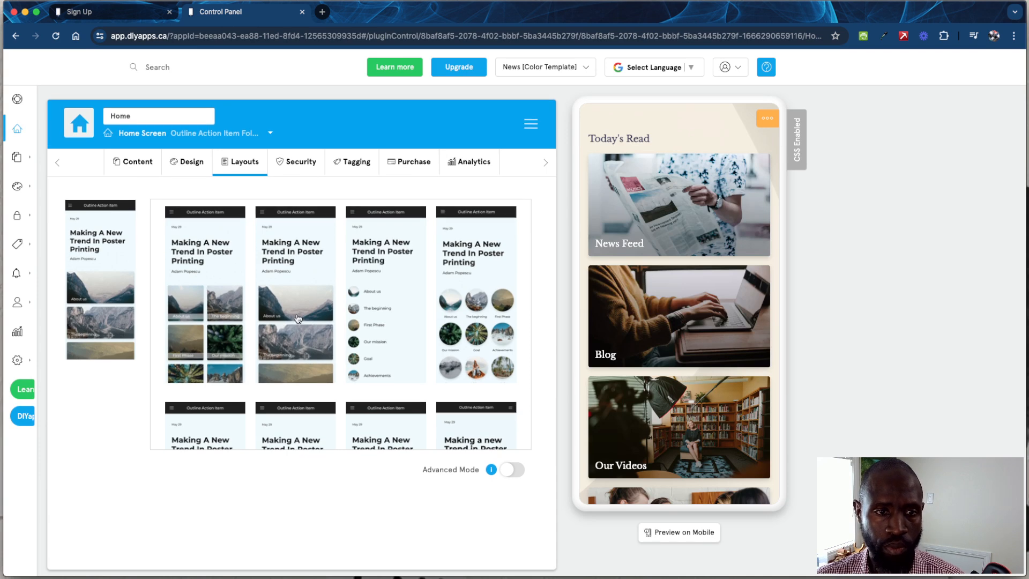
- Review the Home Screen's Security, Tagging and Purchase settings
left_click(300, 168)
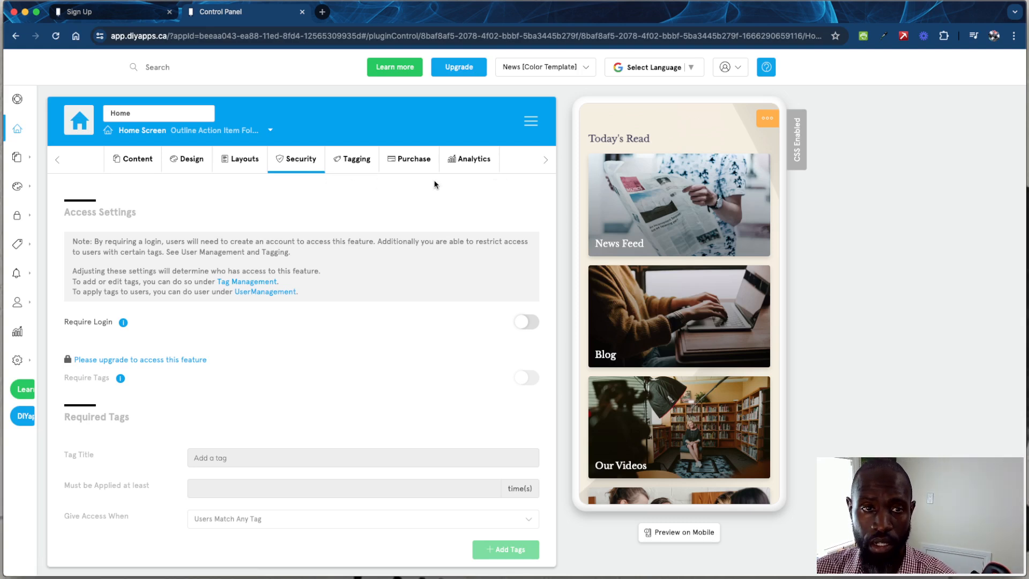
left_click(364, 172)
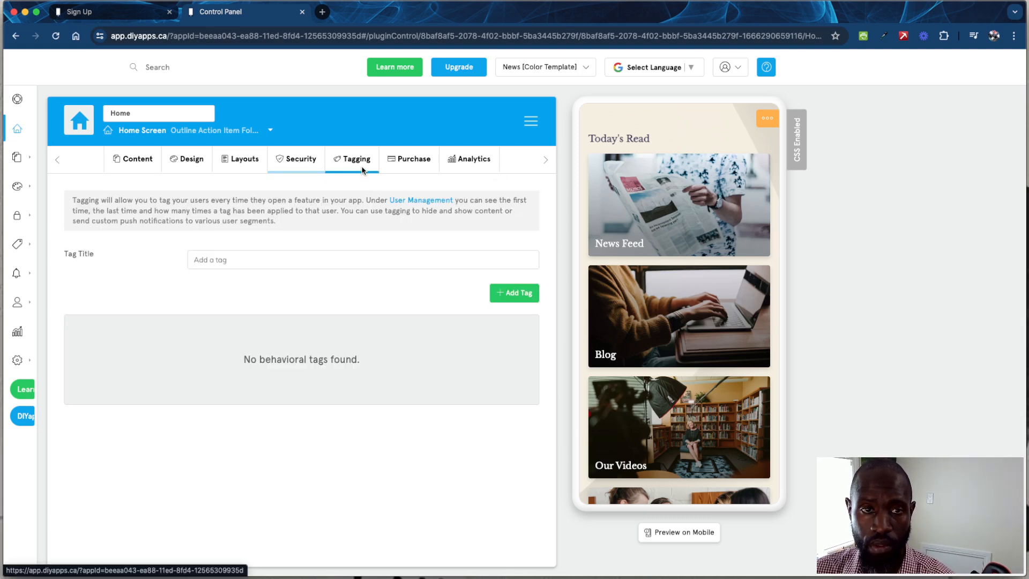
left_click(304, 260)
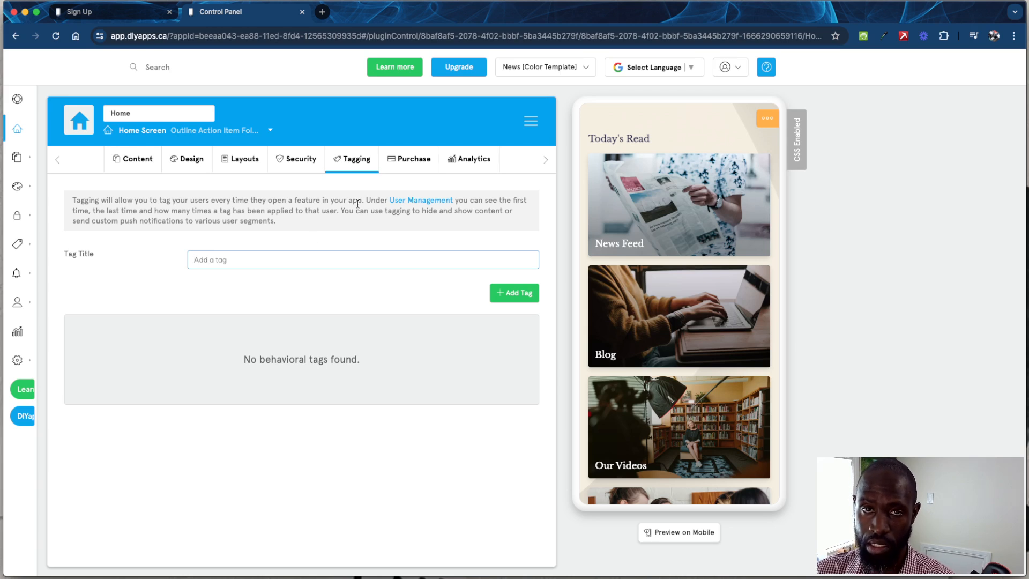
left_click(418, 168)
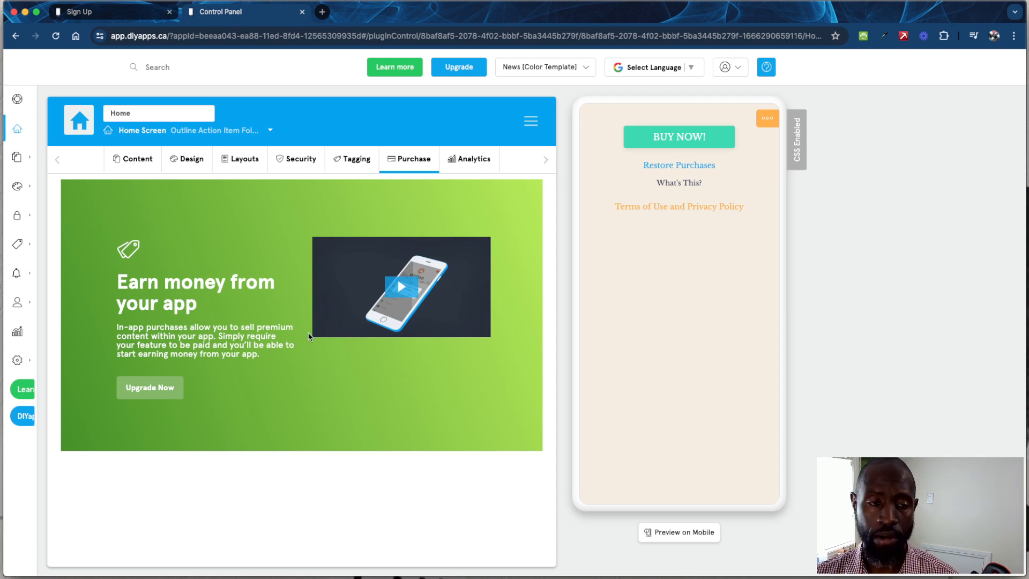
- Open the Home Screen's Analytics and view its Details and Top Users reports
left_click(475, 161)
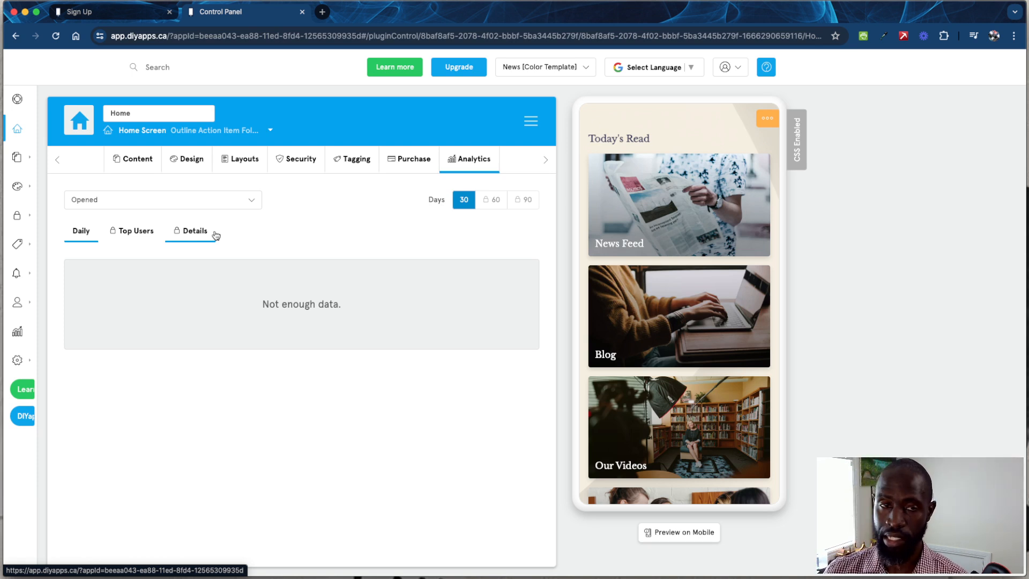
left_click(201, 237)
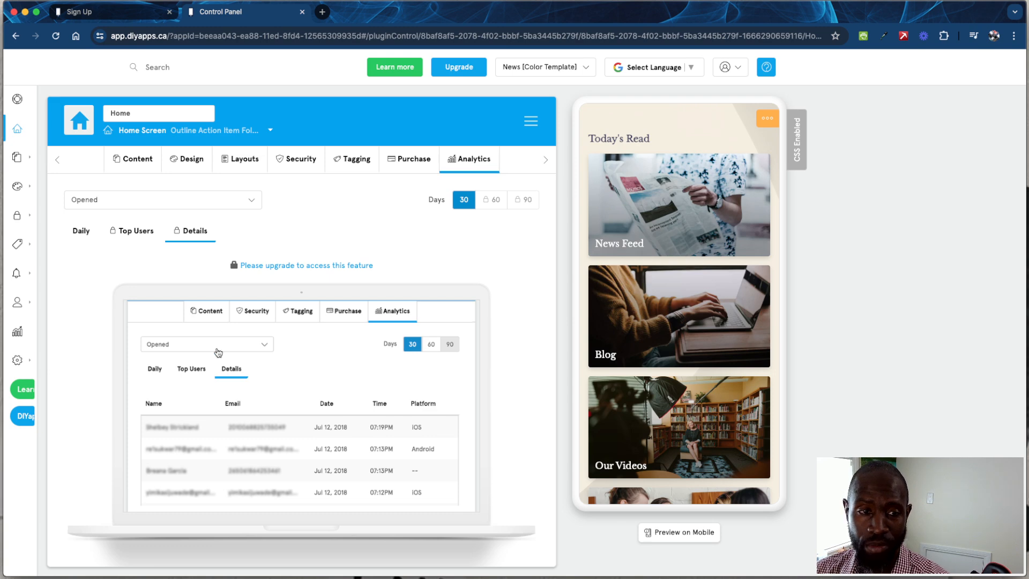
left_click(133, 232)
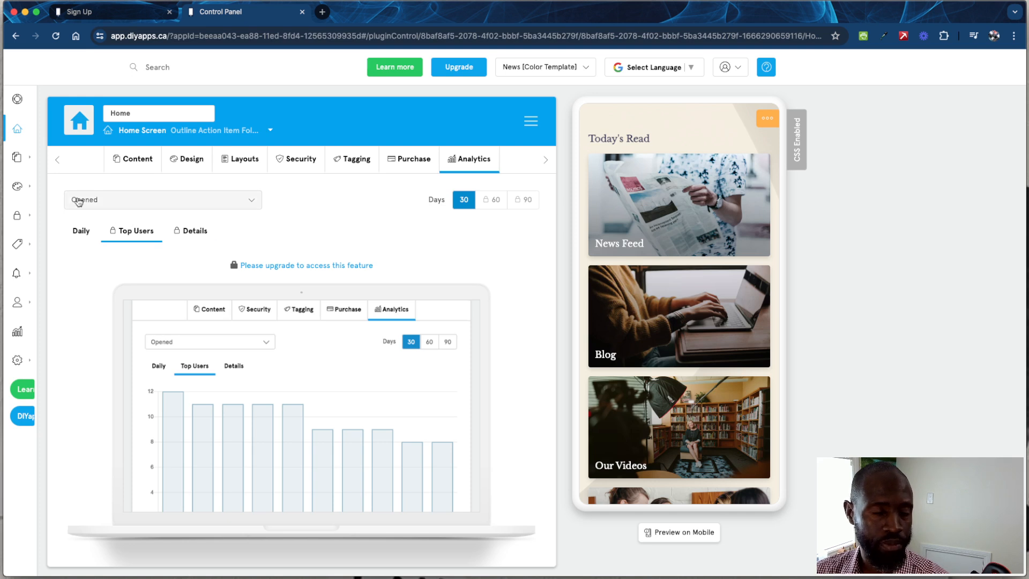
- Look through the app's My Features list and open the Side Menu configuration
mouse_move(20, 143)
mouse_move(56, 162)
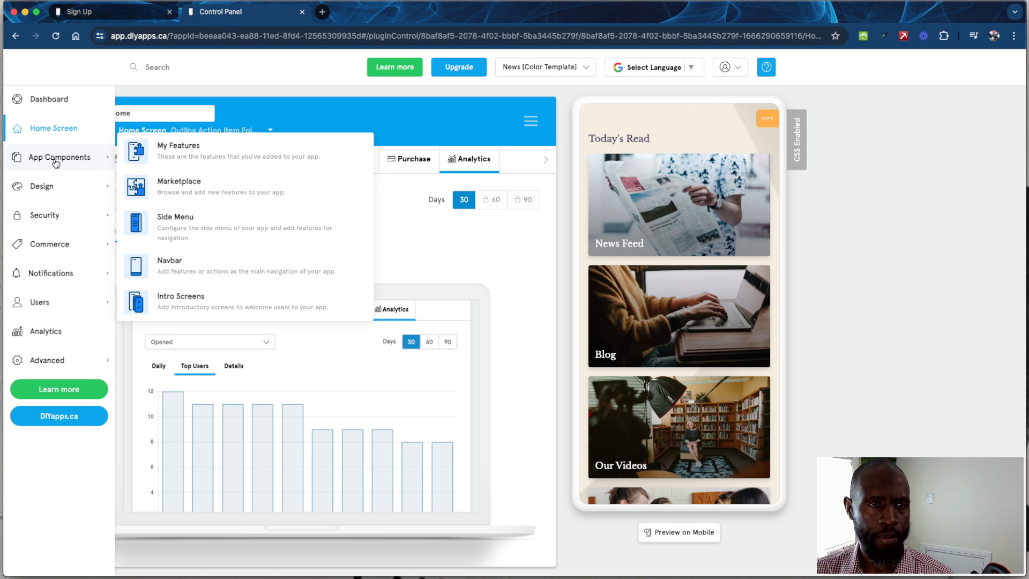
left_click(198, 157)
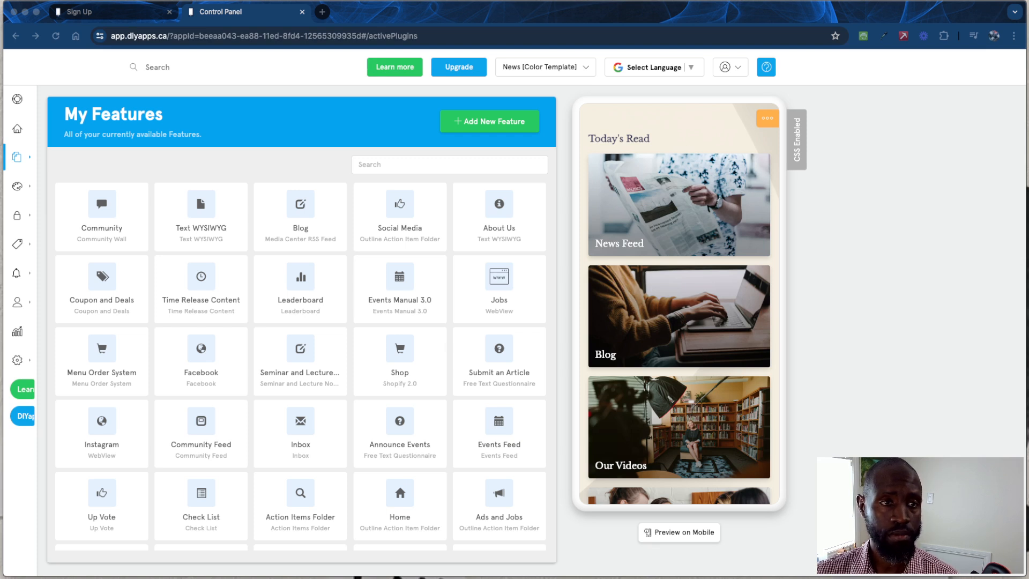
left_click(22, 159)
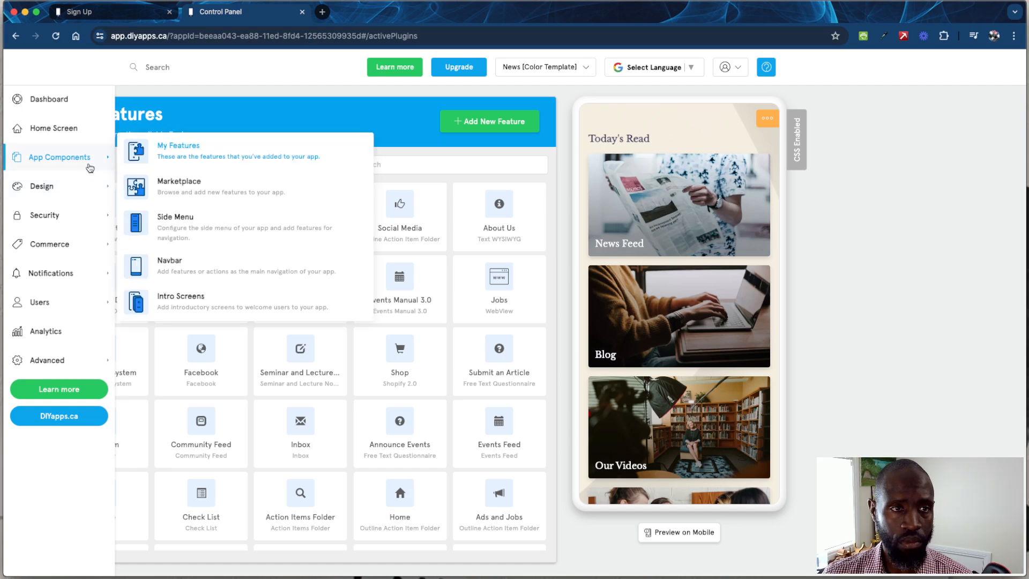
left_click(153, 222)
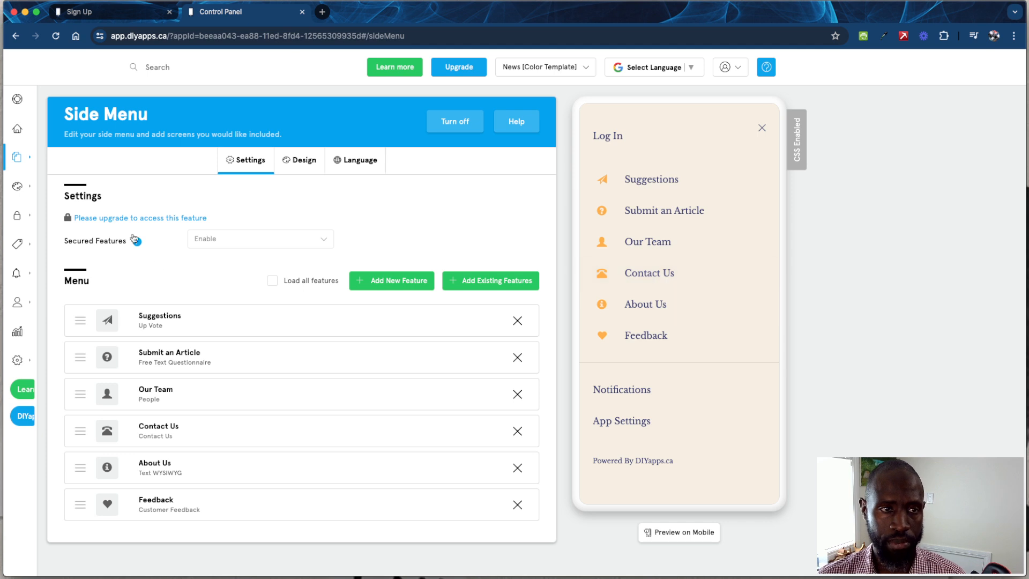
- Turn on the Navbar to check its actions in the app preview, and turn it off again
mouse_move(58, 172)
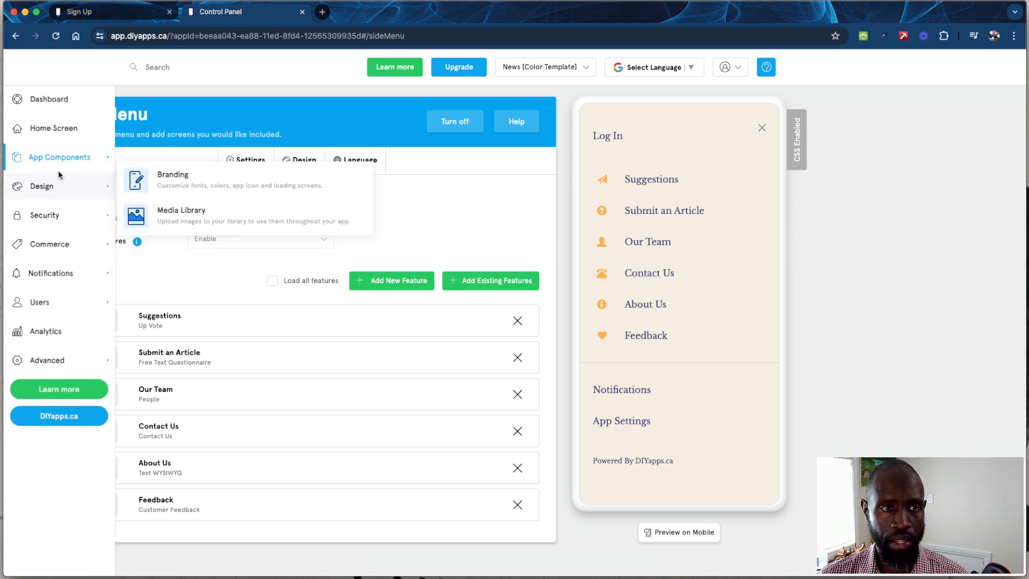
mouse_move(33, 162)
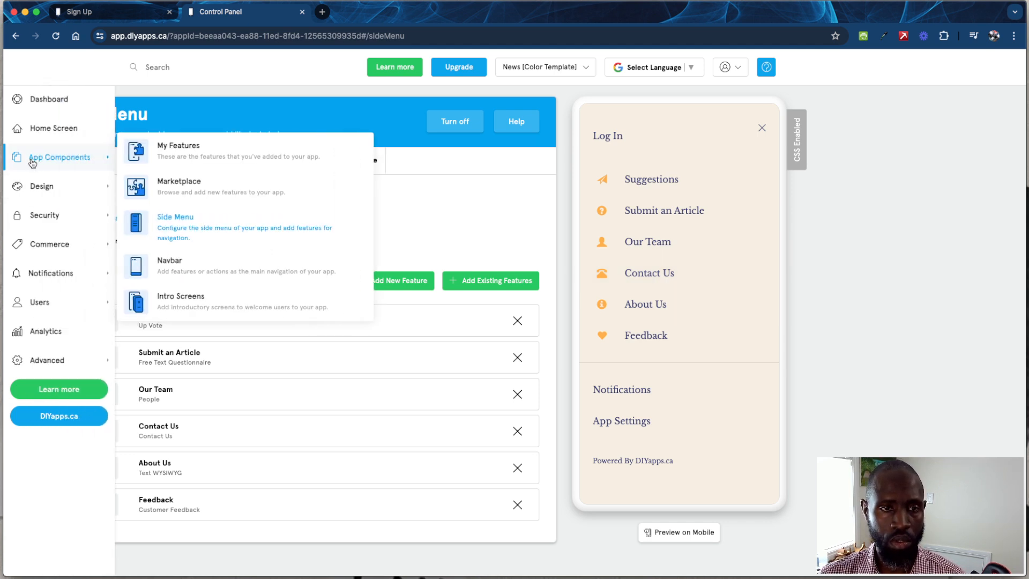
left_click(193, 261)
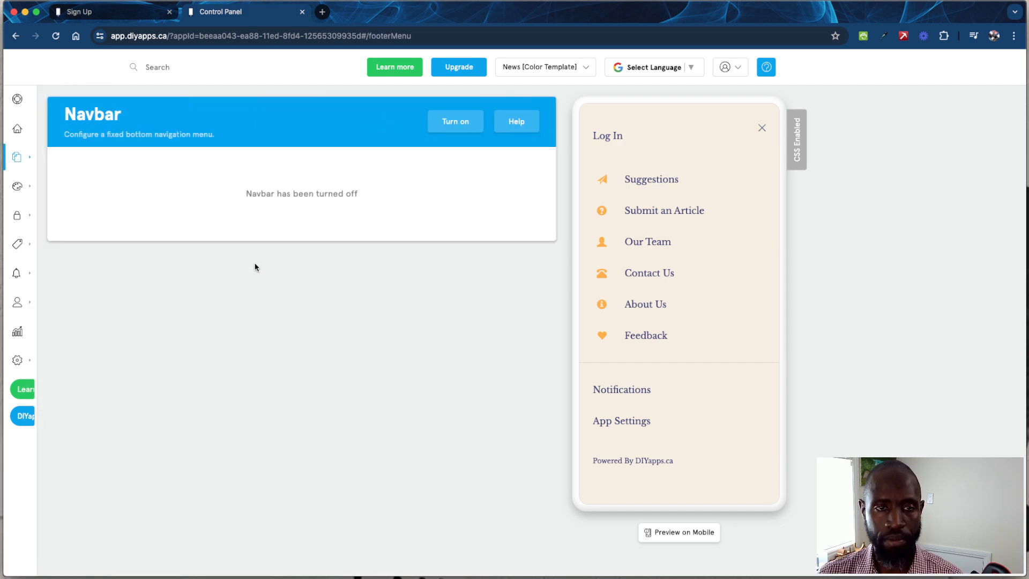
left_click(462, 125)
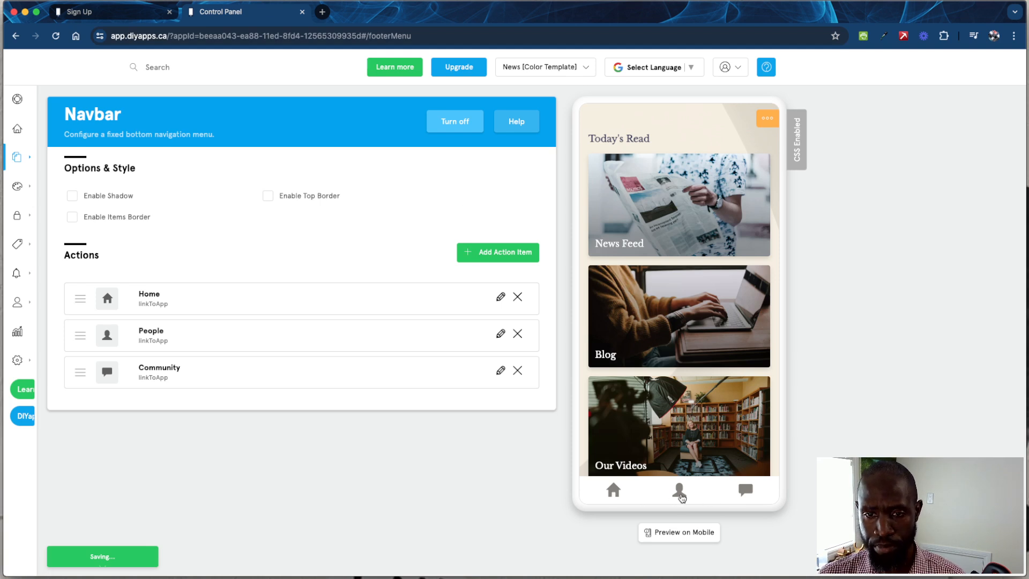
left_click(455, 122)
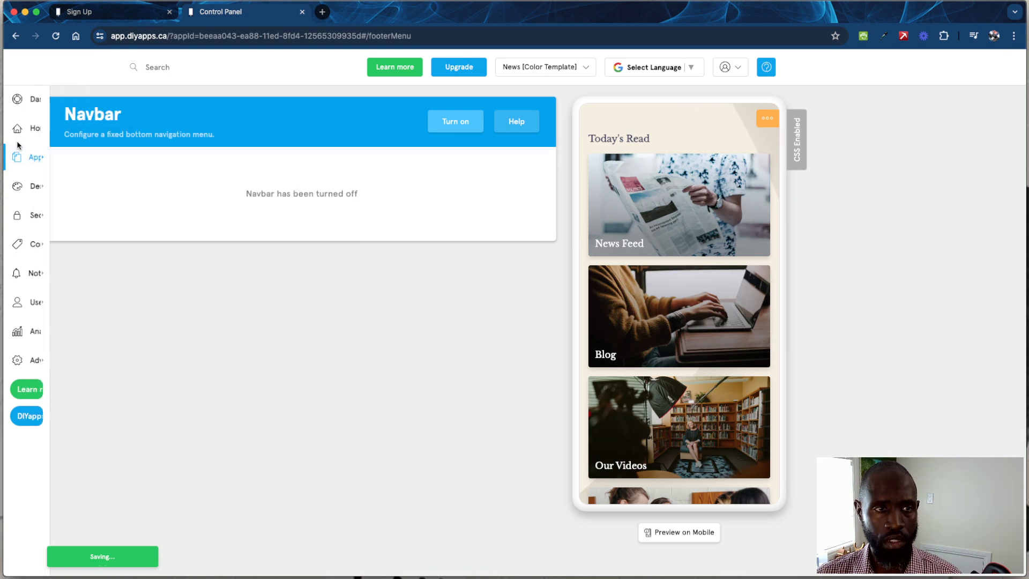
- Open the Intro Screens page under the app components and look it over
mouse_move(22, 158)
left_click(162, 295)
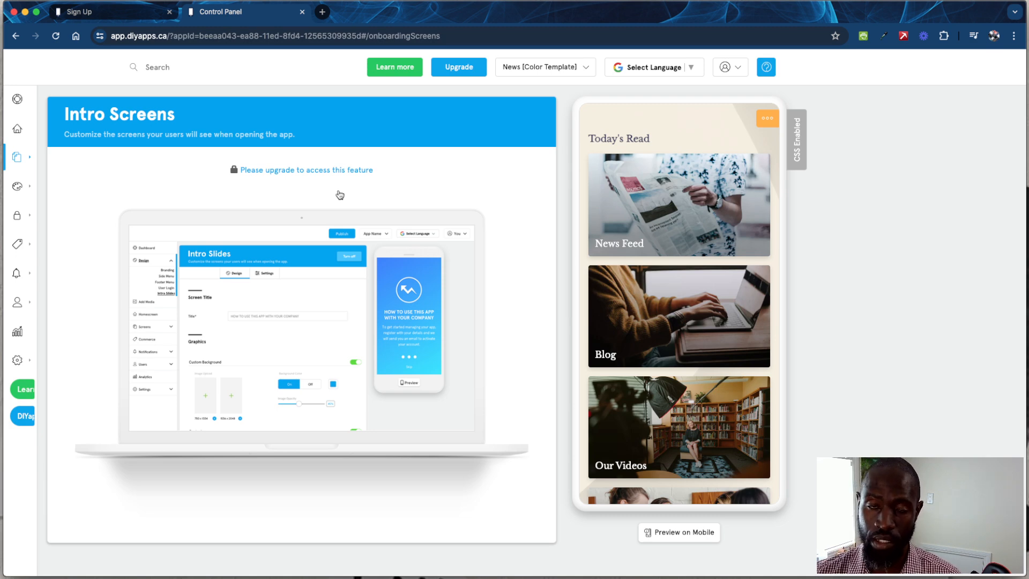
mouse_move(36, 161)
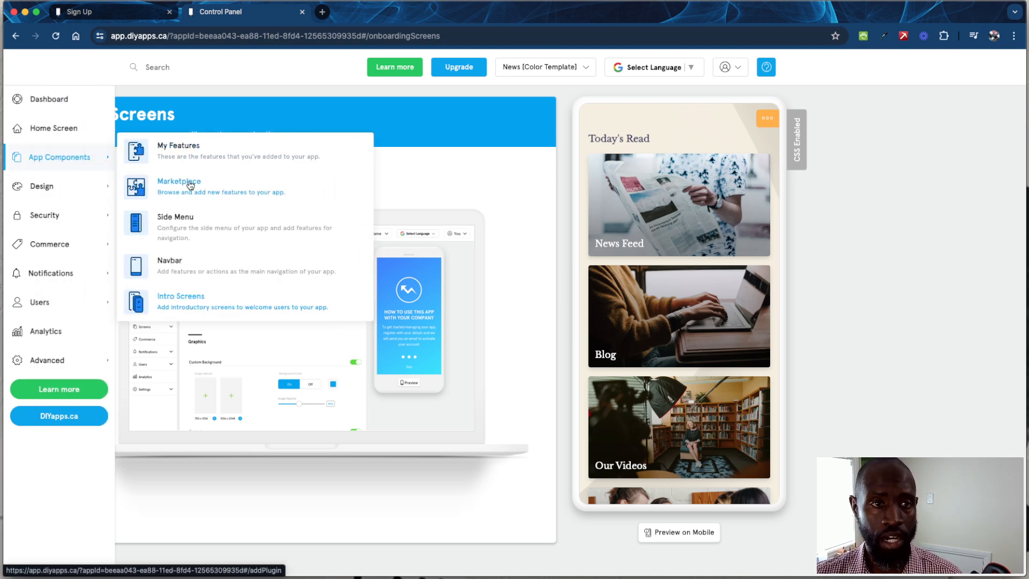
- Open the Branding settings and examine the app icon, loading screen, font, color and preset theme options
mouse_move(41, 185)
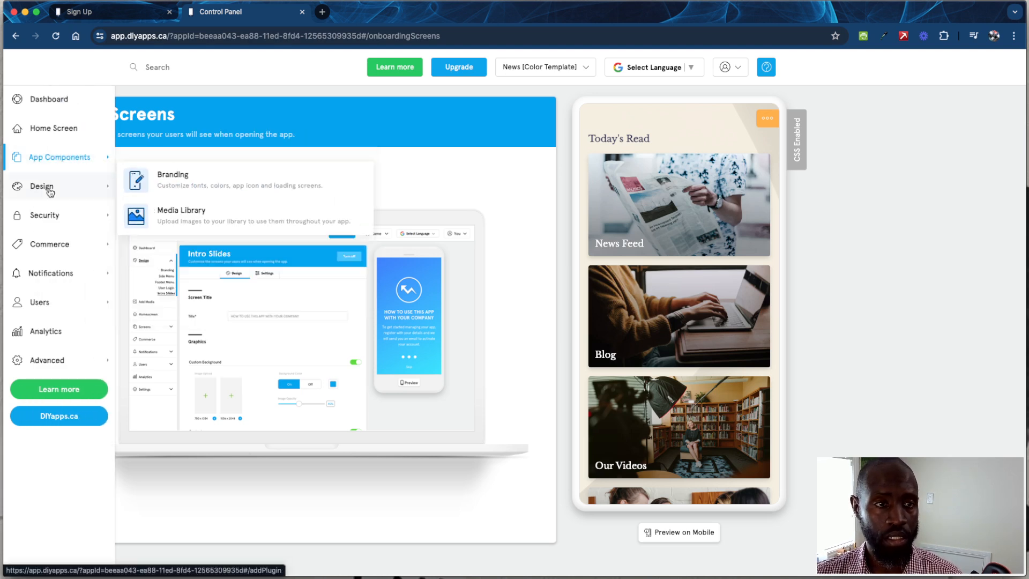
left_click(167, 186)
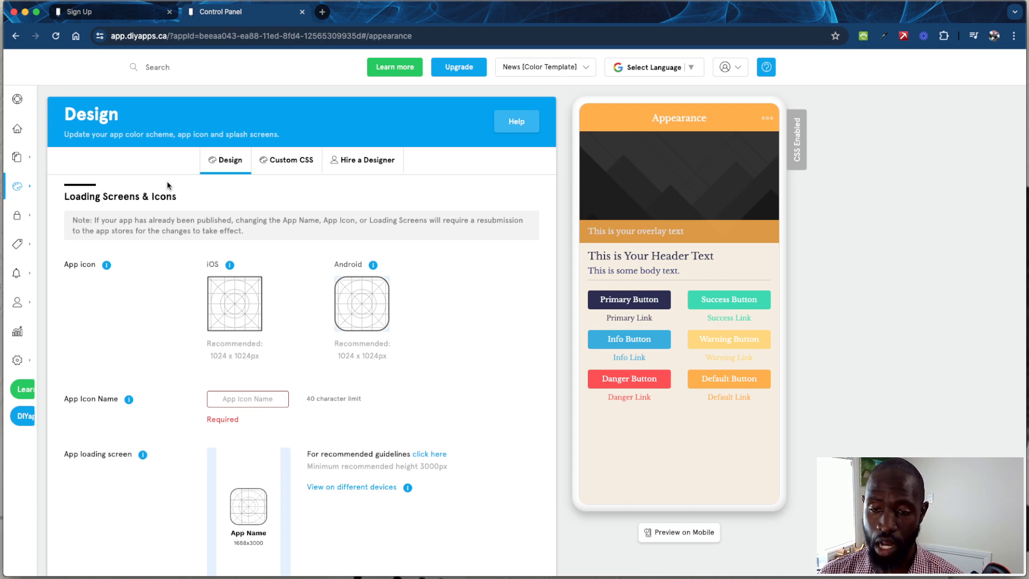
scroll(284, 343, "down", 3)
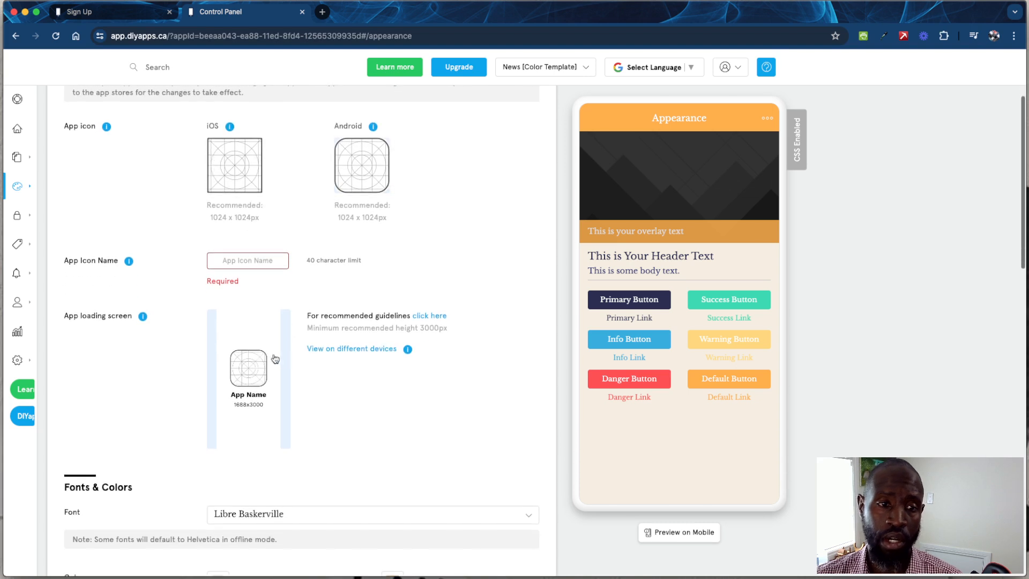
scroll(256, 357, "down", 8)
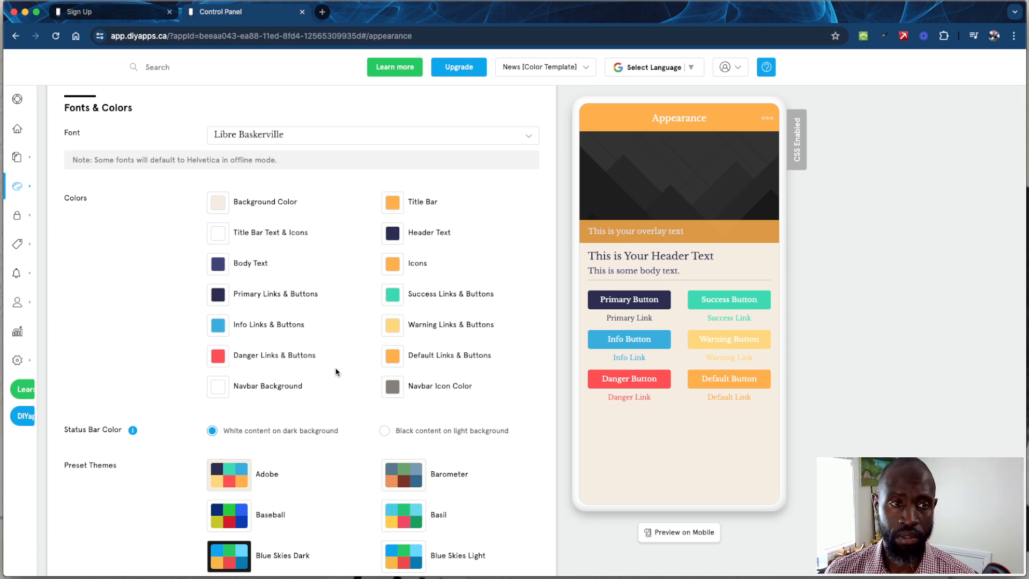
- Open the Login Screen settings and review the logo, background, input field and button design options
mouse_move(48, 226)
mouse_move(52, 191)
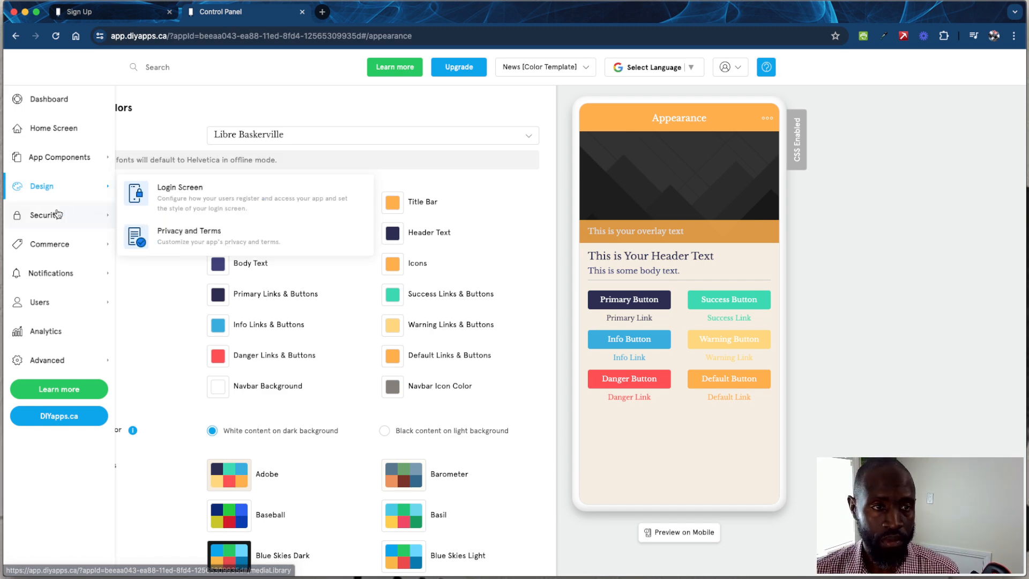
mouse_move(88, 217)
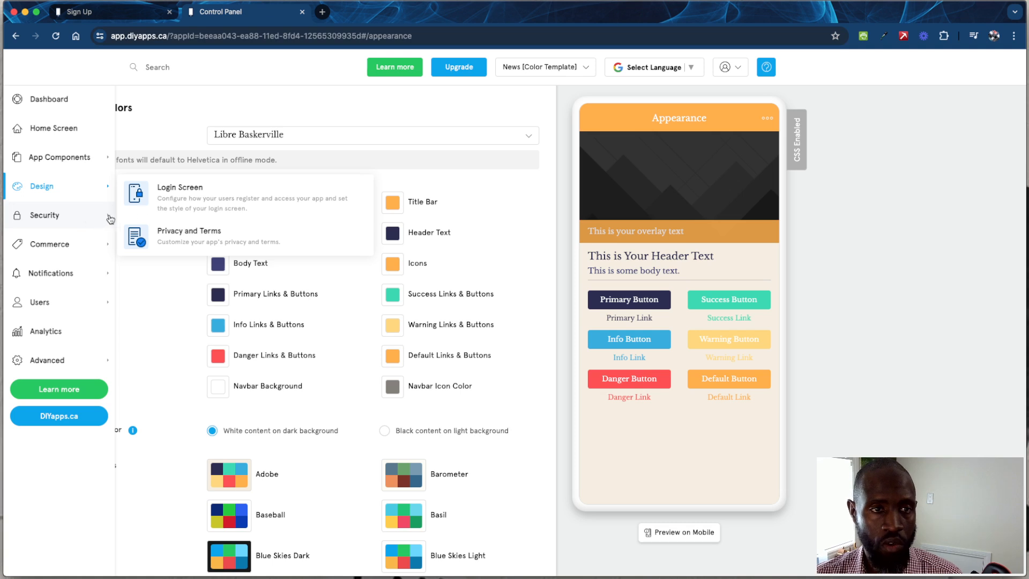
left_click(195, 196)
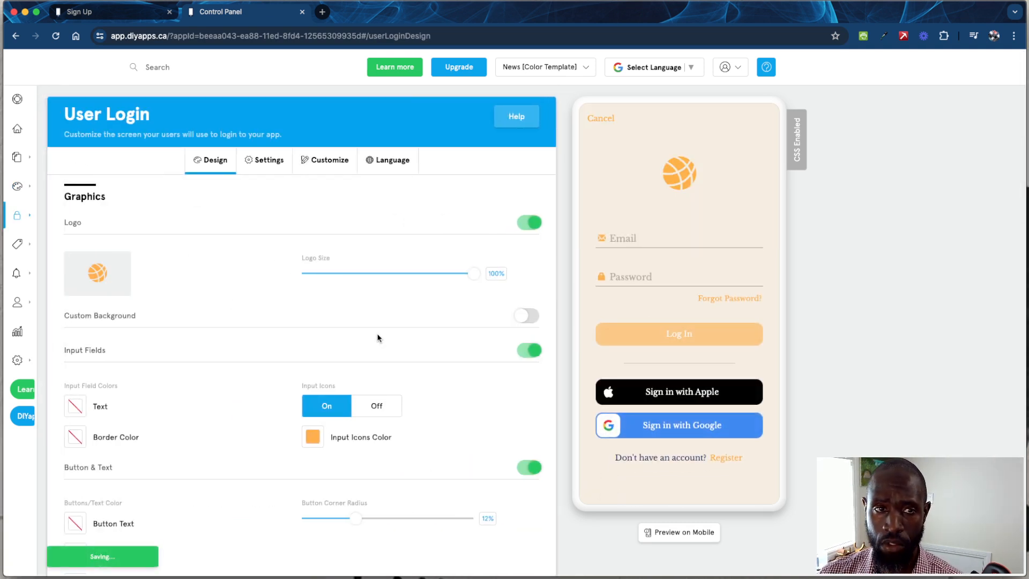
scroll(377, 338, "down", 1)
scroll(377, 338, "down", 1)
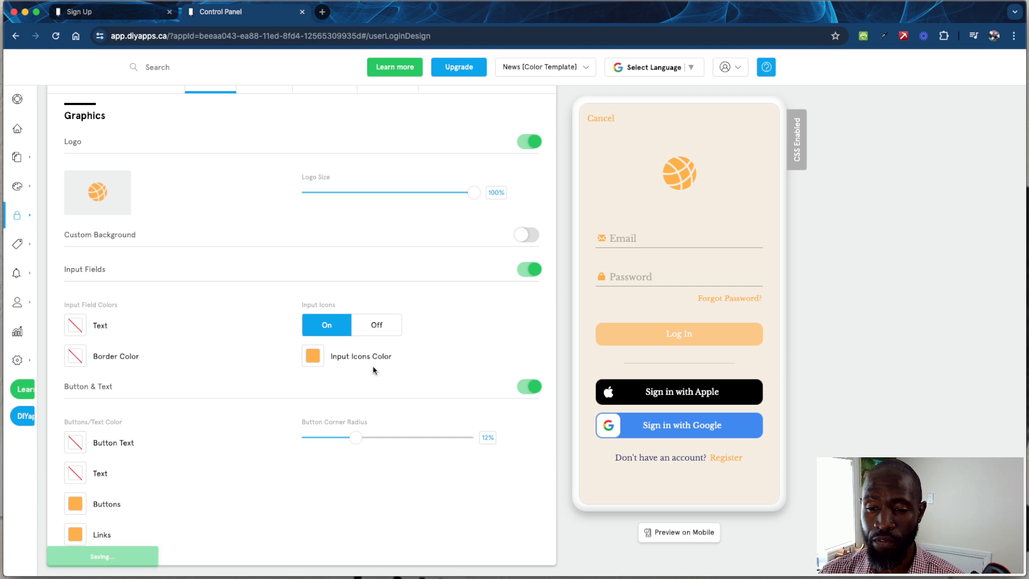
scroll(376, 365, "up", 2)
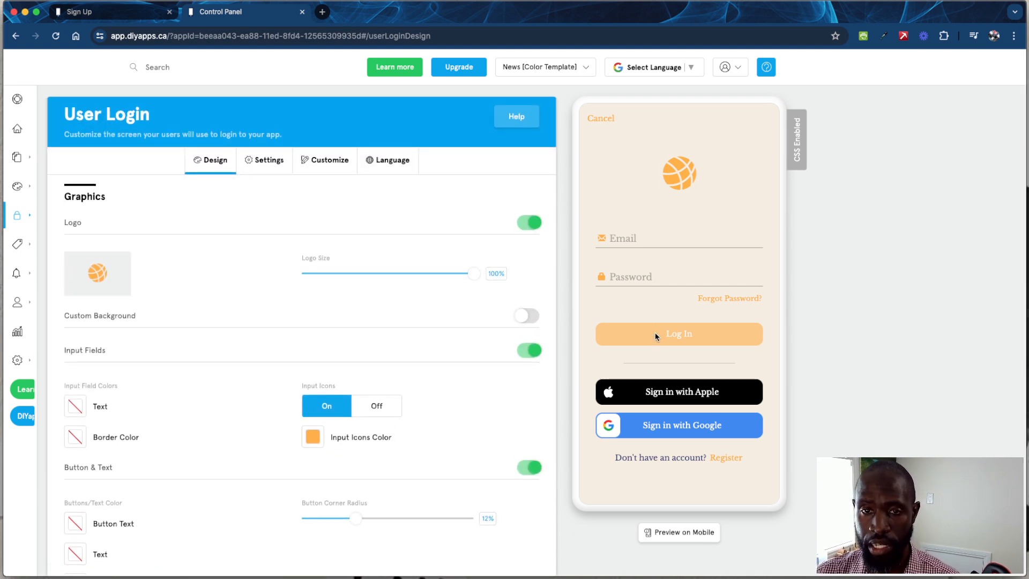
- Preview the app's registration screen and review the login's sign-in options, available sign-in integrations and Custom Registration settings
left_click(737, 459)
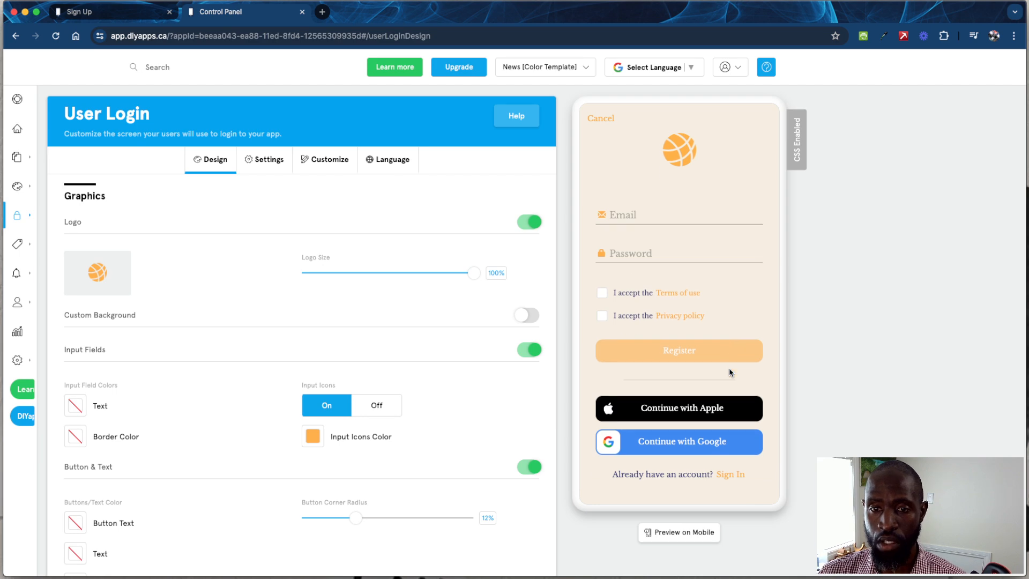
left_click(260, 166)
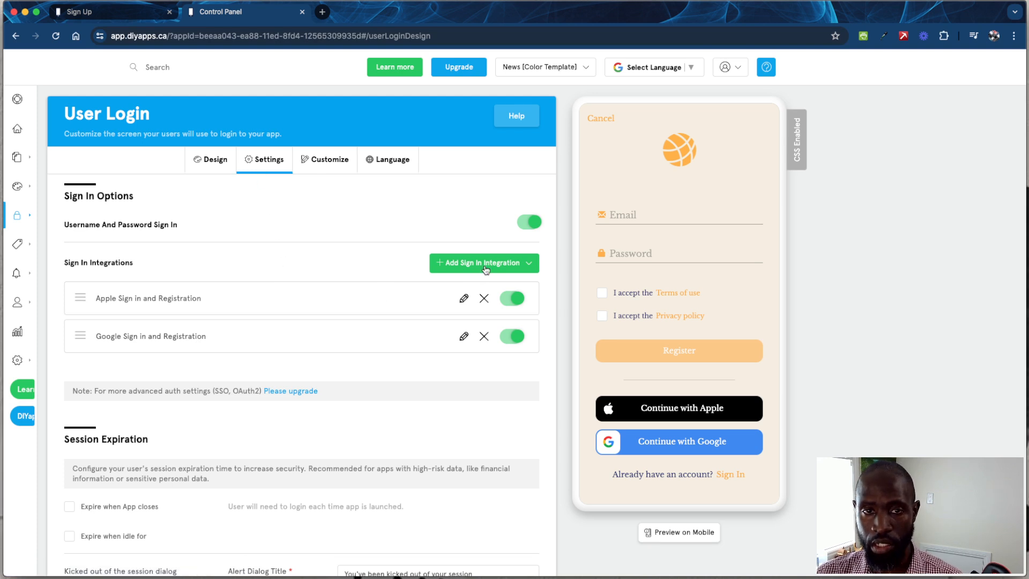
left_click(525, 265)
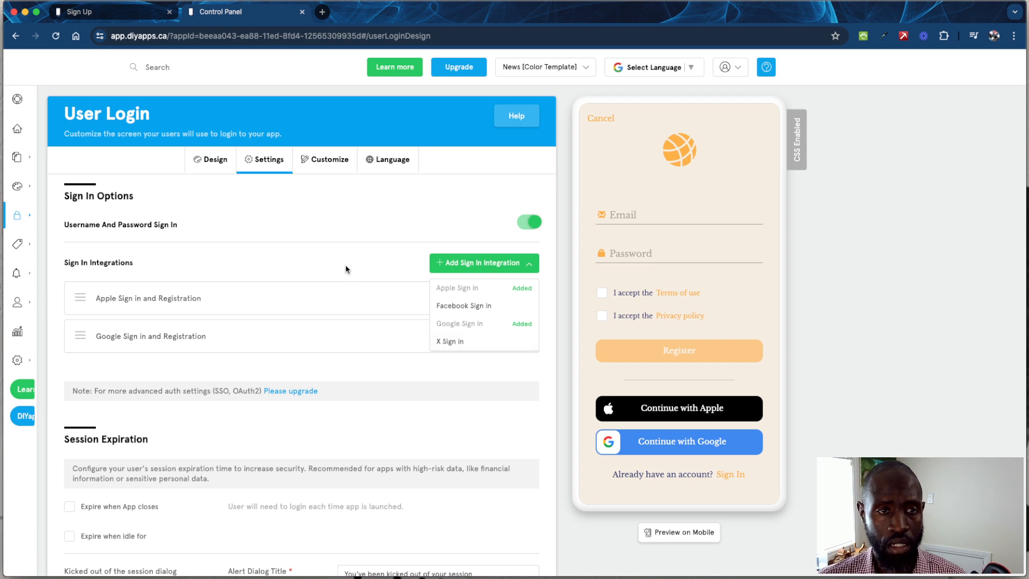
left_click(328, 173)
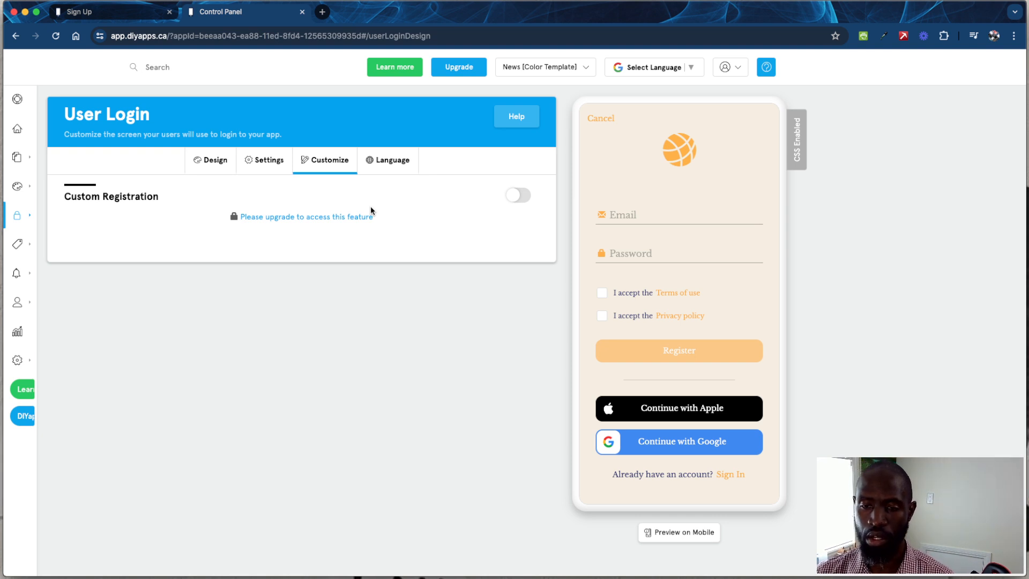
- Set the Apple sign-in button text to "Sign in with iOS" and its registration text to "Continue with iOS", saving the changes
left_click(386, 169)
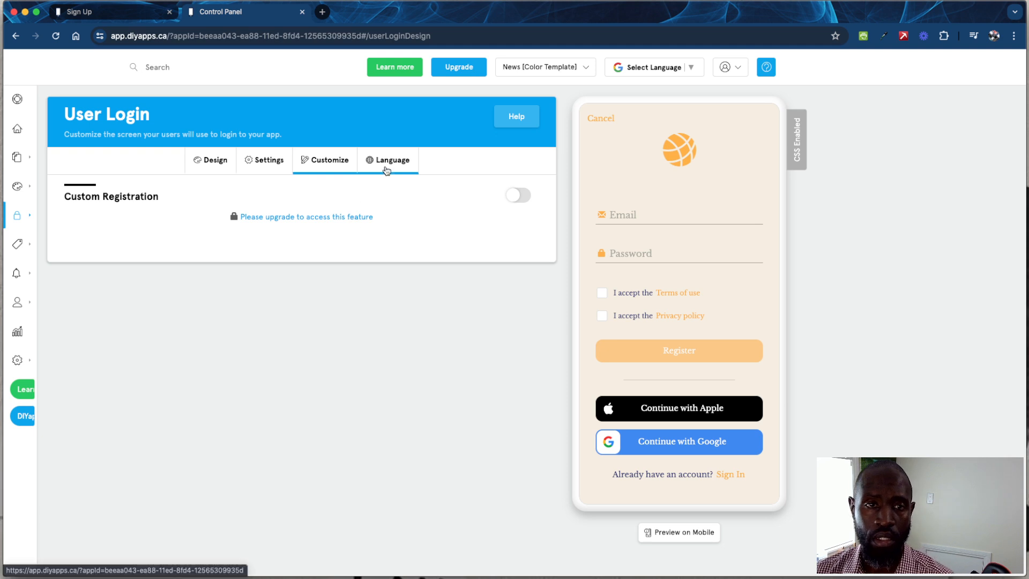
left_click(330, 255)
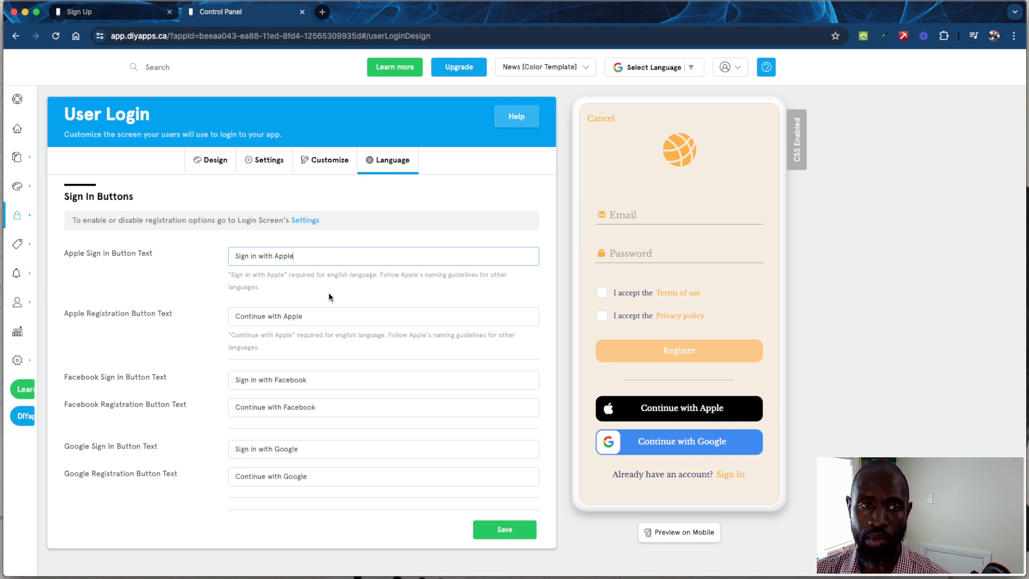
double_click(285, 256)
type("iOS")
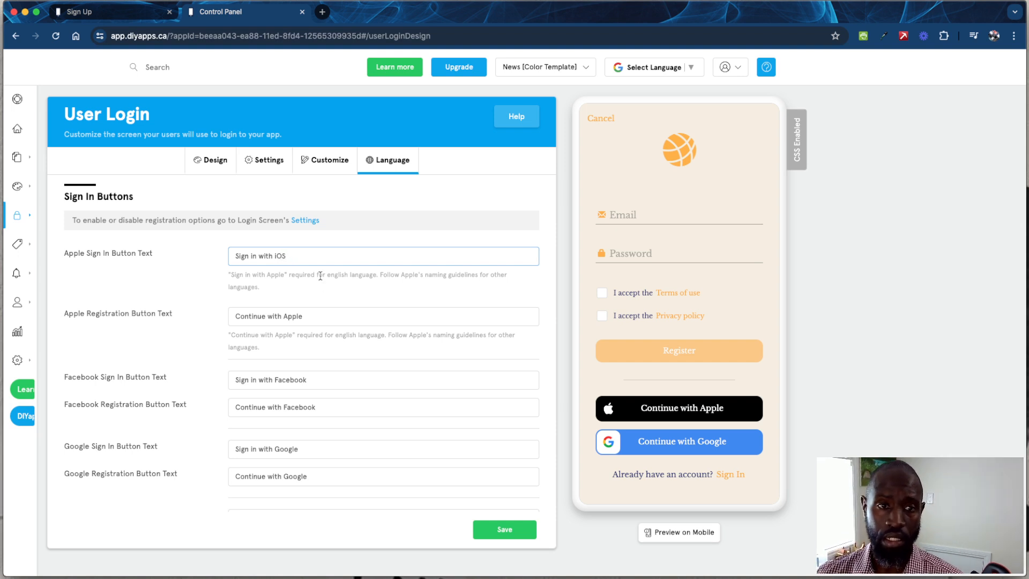
left_click(517, 529)
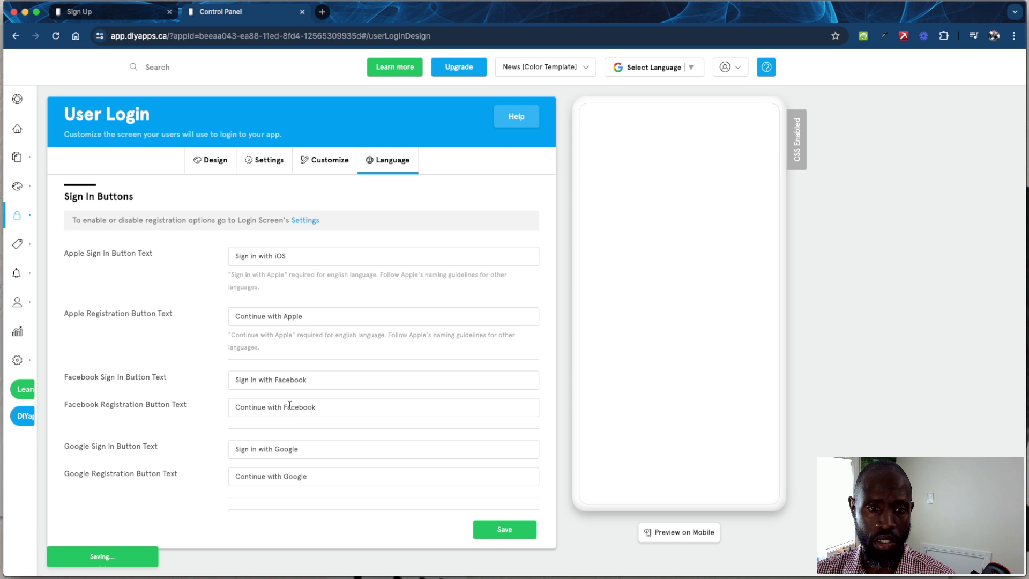
double_click(287, 317)
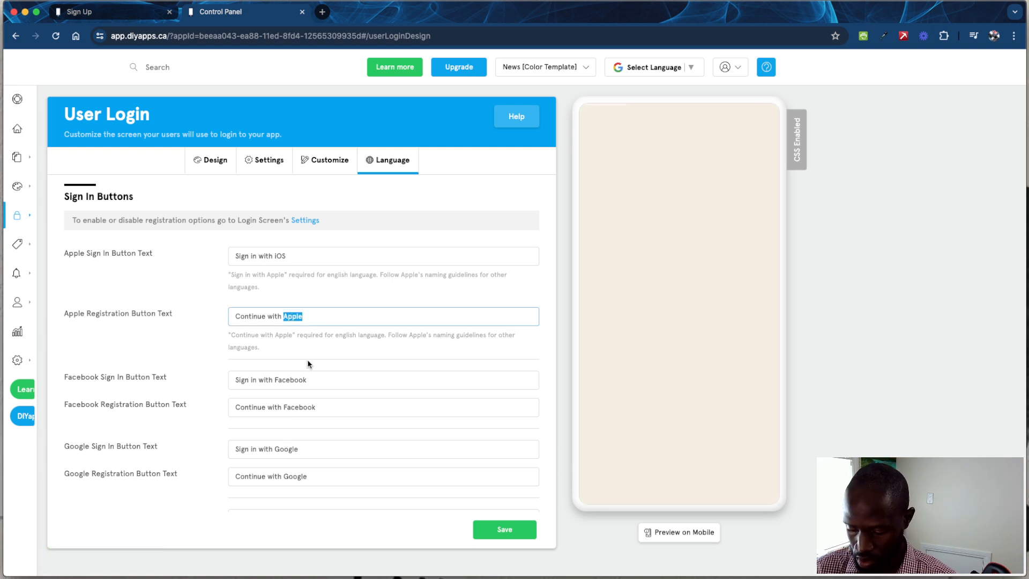
type("iOS")
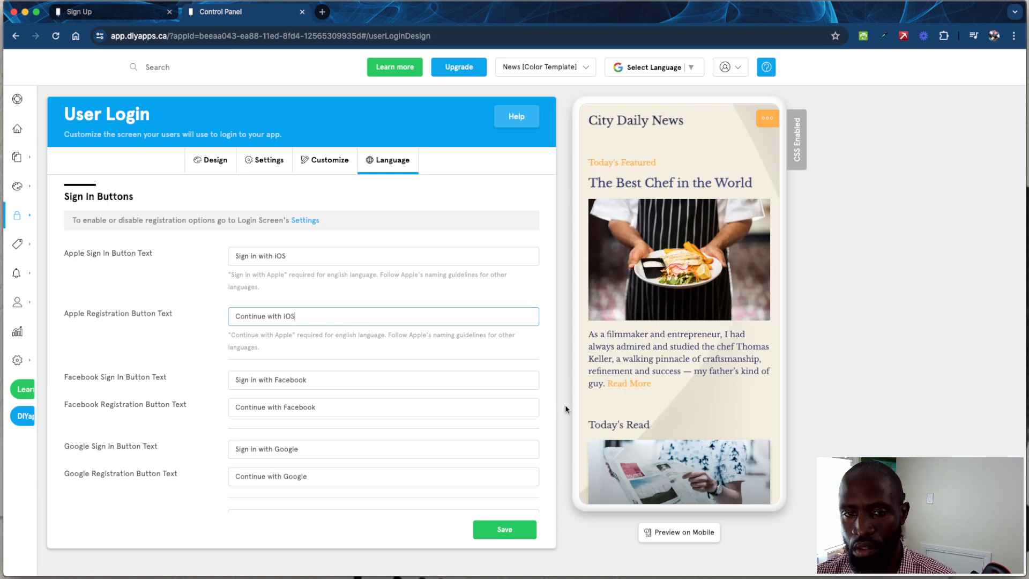
left_click(504, 530)
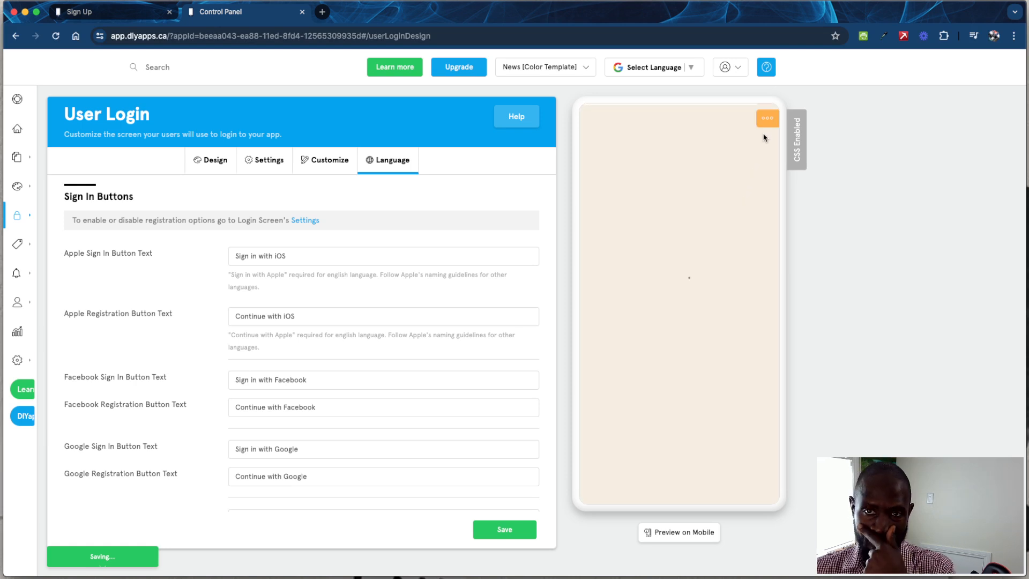
- Check the Apple button wording on the login and registration screens in the app preview
left_click(767, 120)
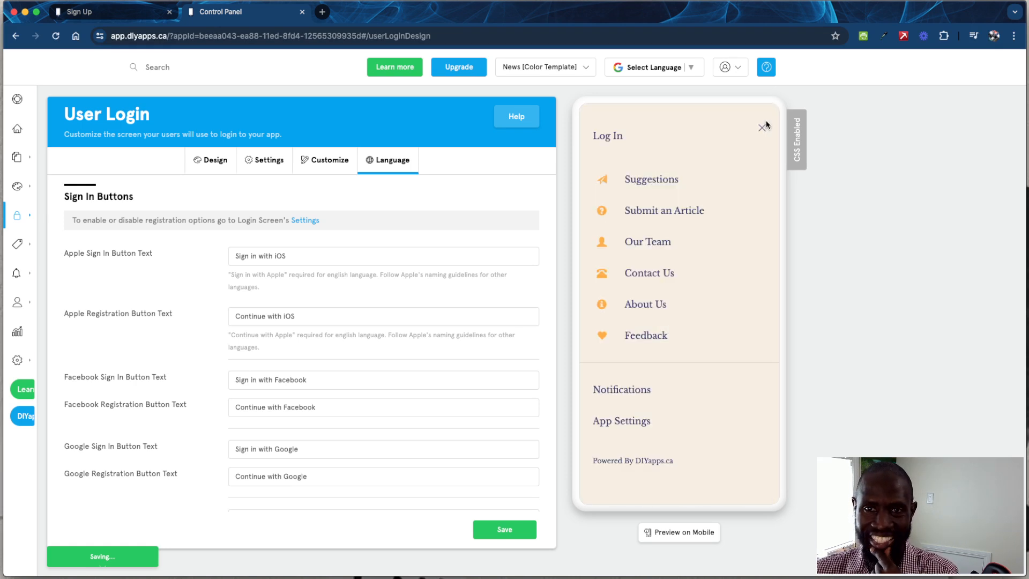
left_click(630, 144)
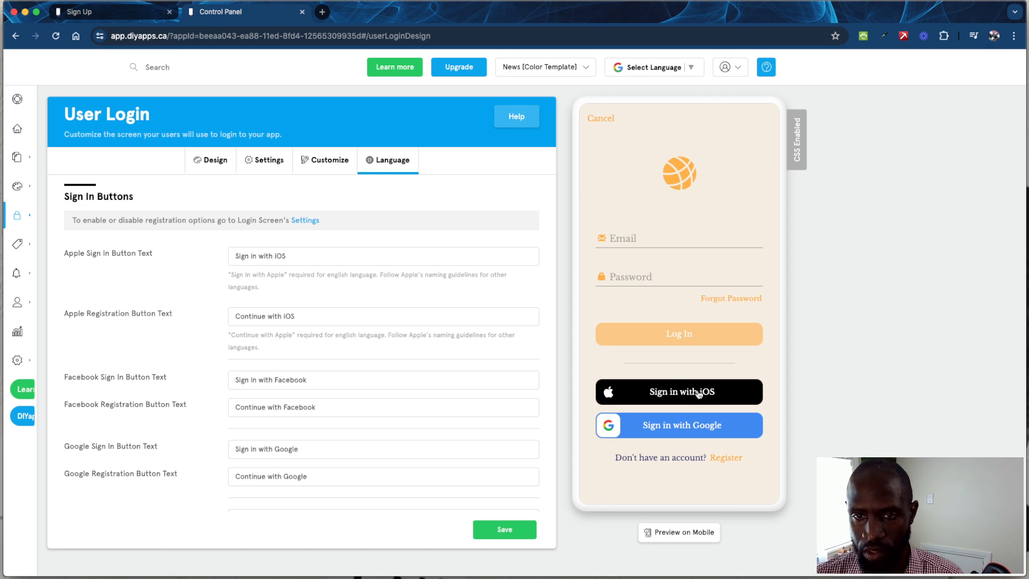
left_click(713, 457)
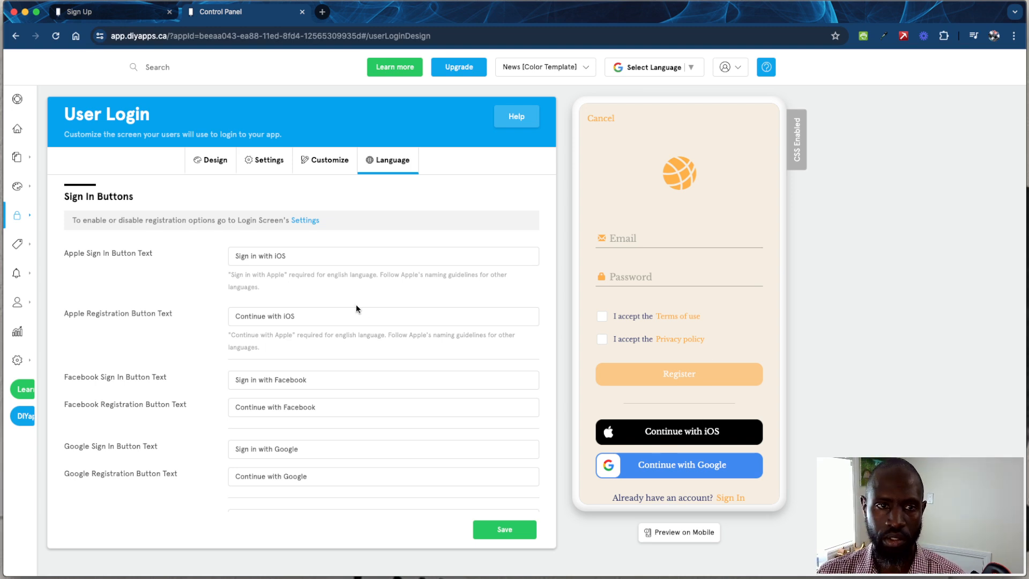
- Restore the Apple button texts to "Sign in with Apple" and "Continue with Apple", and save them
double_click(281, 255)
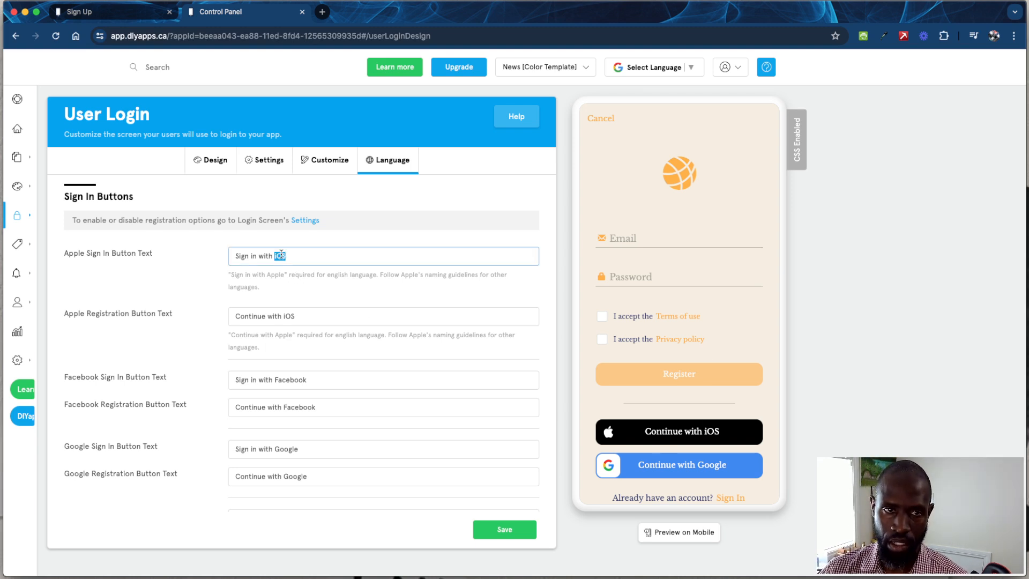
type("Apple")
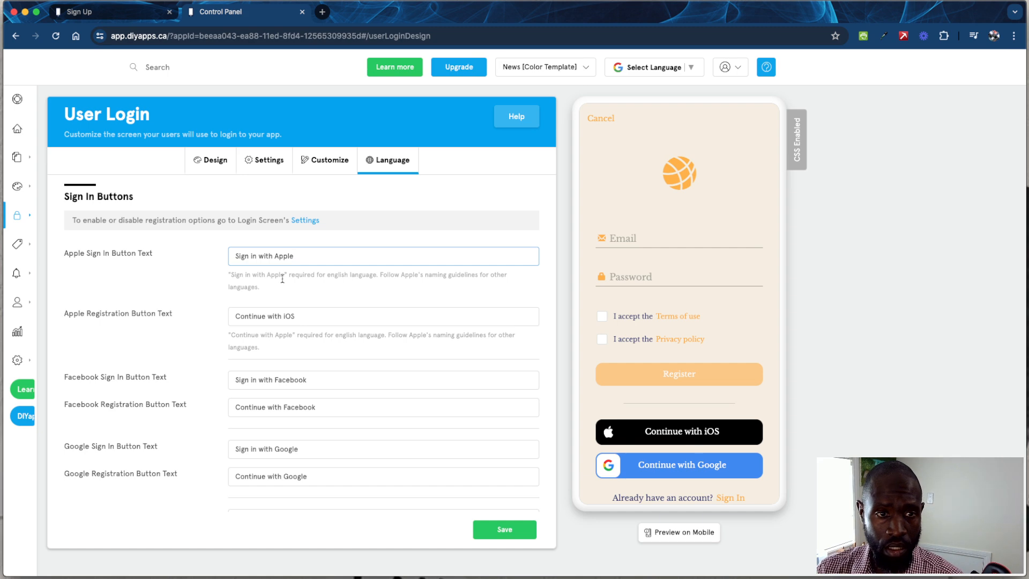
left_click(285, 316)
double_click(287, 316)
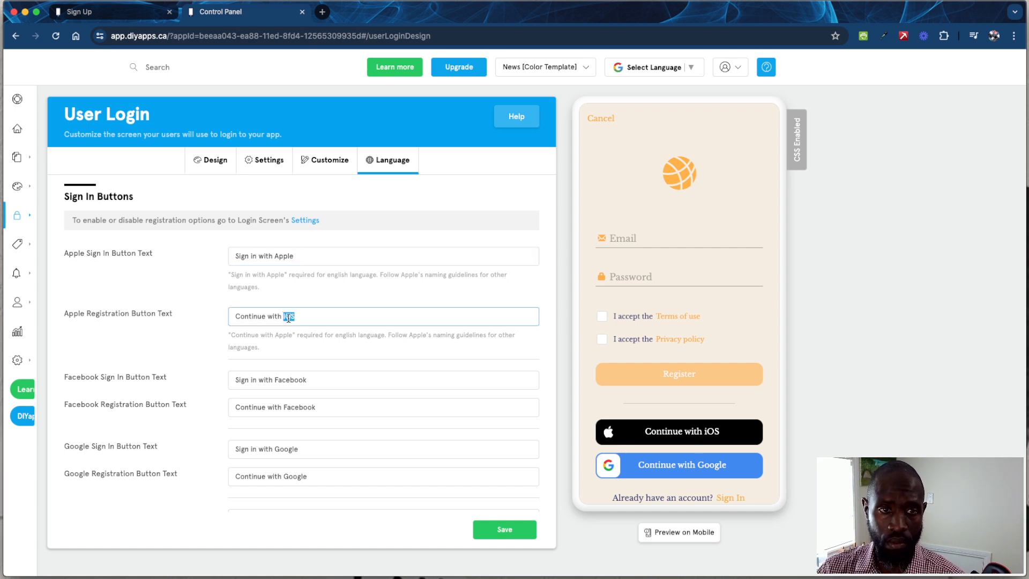
type("Apple")
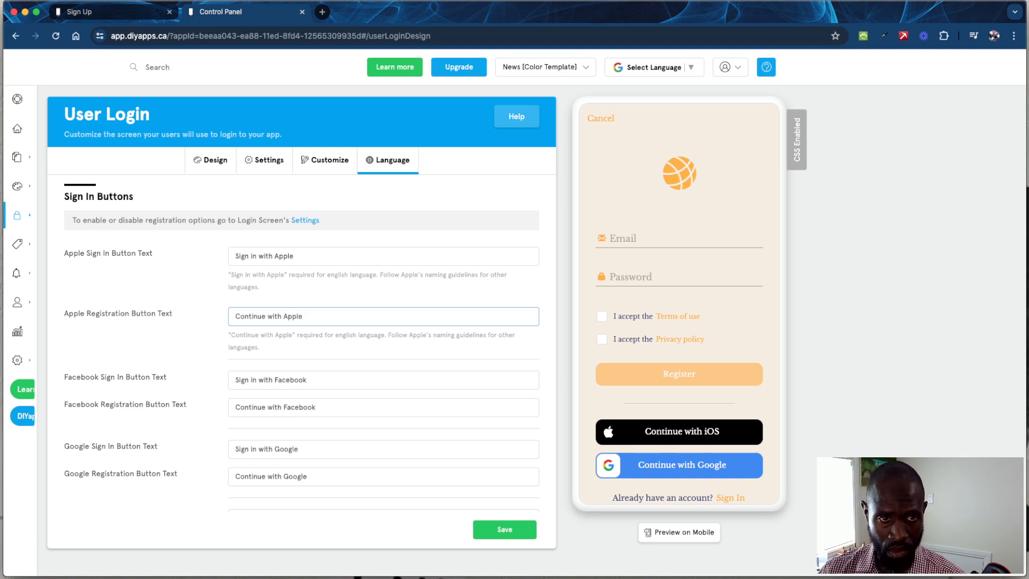
left_click(499, 529)
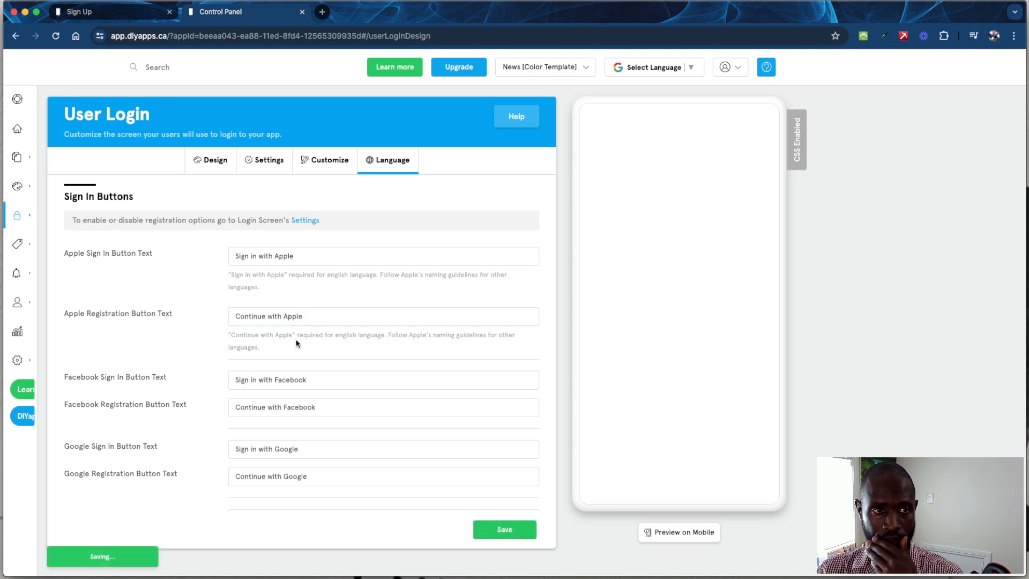
- Look over the options offered under Security, Commerce, Notifications and Users
mouse_move(17, 215)
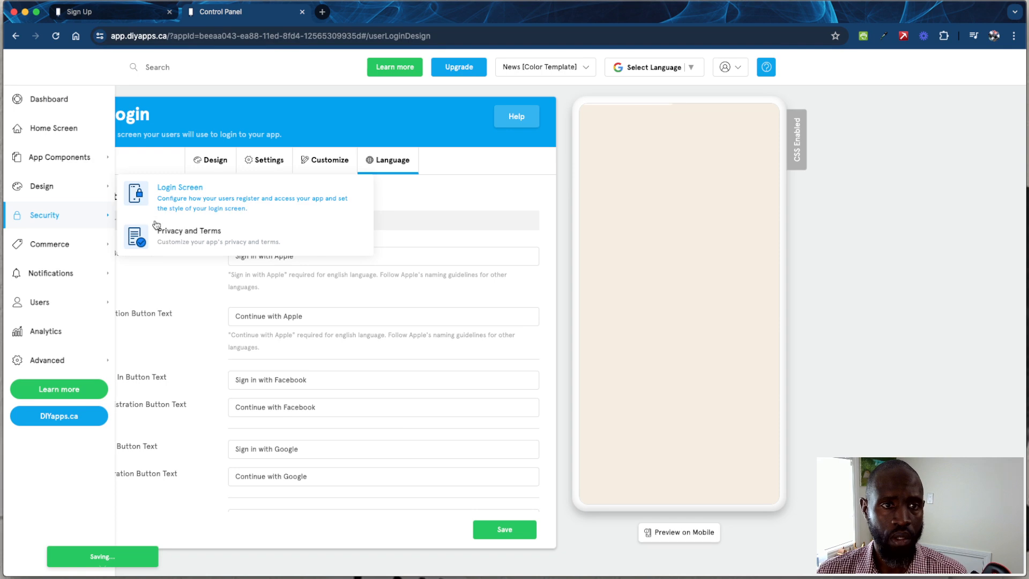
mouse_move(89, 246)
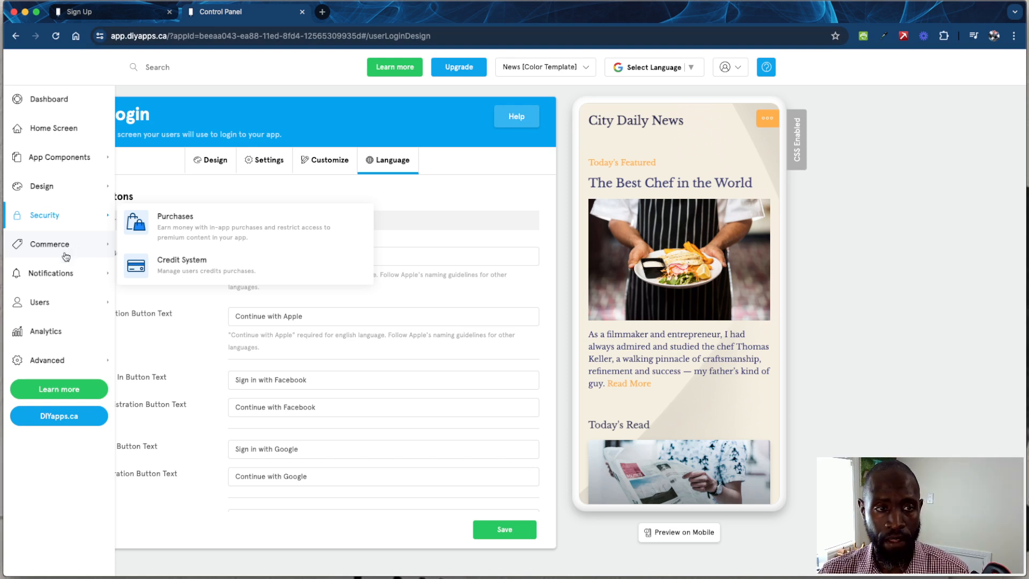
mouse_move(62, 274)
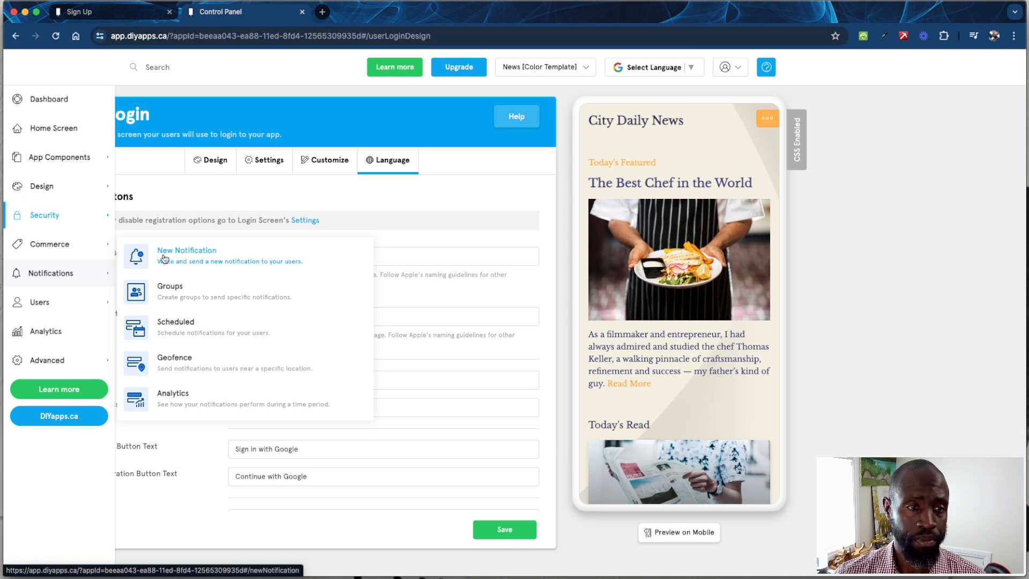
mouse_move(97, 303)
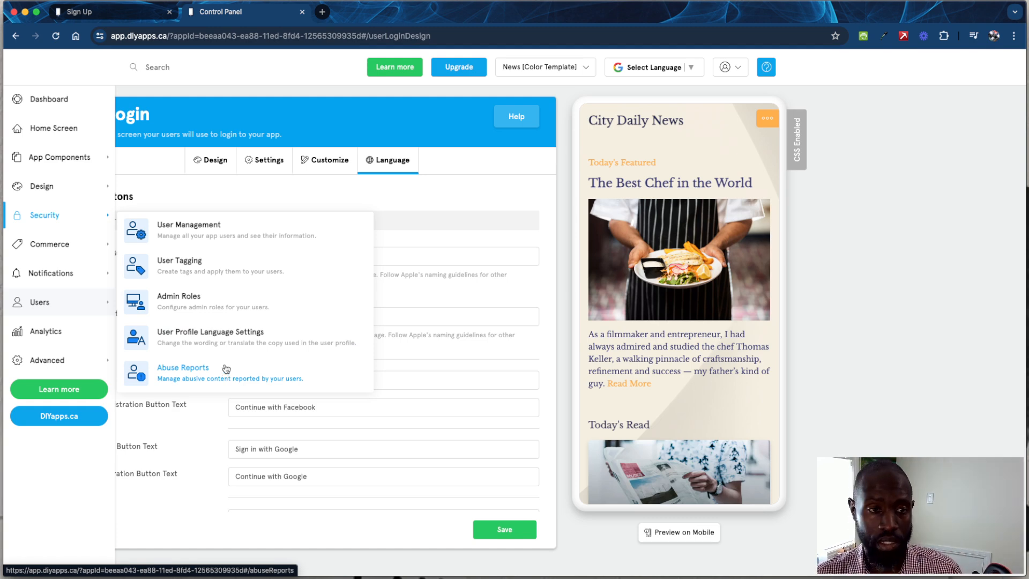
- Review the App Analytics page and the Advanced options, and return to the Dashboard
left_click(76, 336)
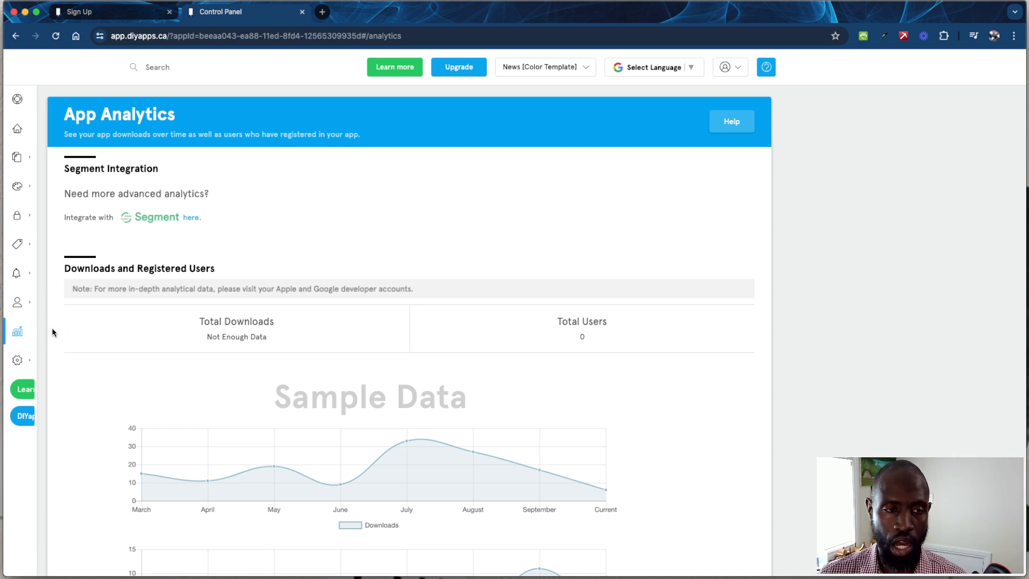
mouse_move(49, 362)
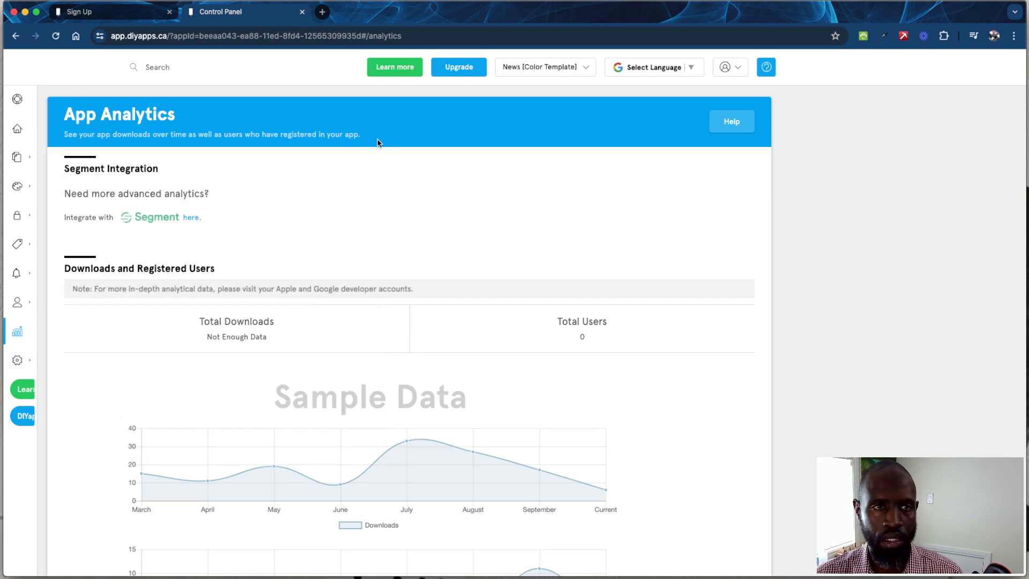
mouse_move(6, 311)
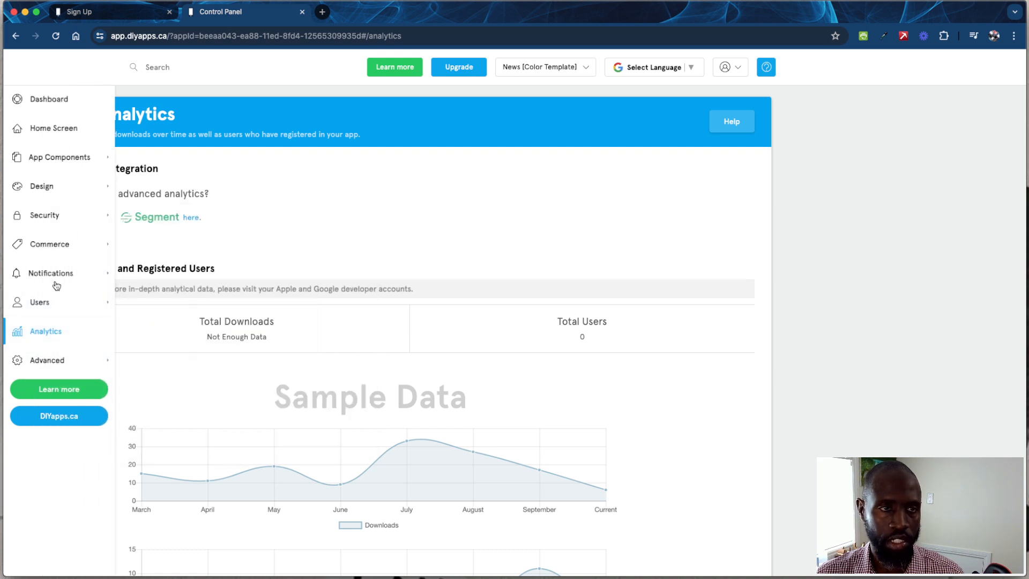
left_click(45, 101)
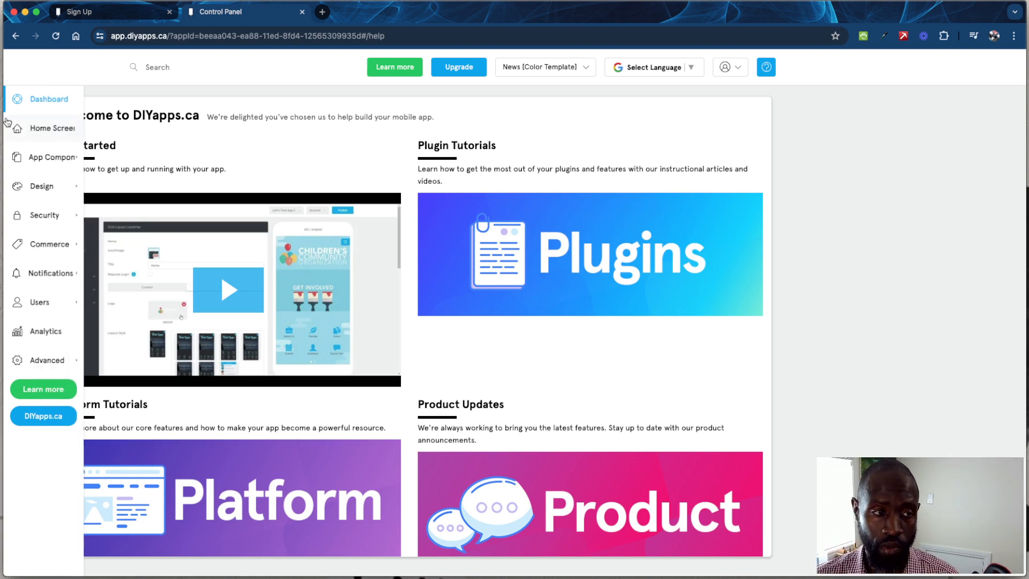
mouse_move(19, 244)
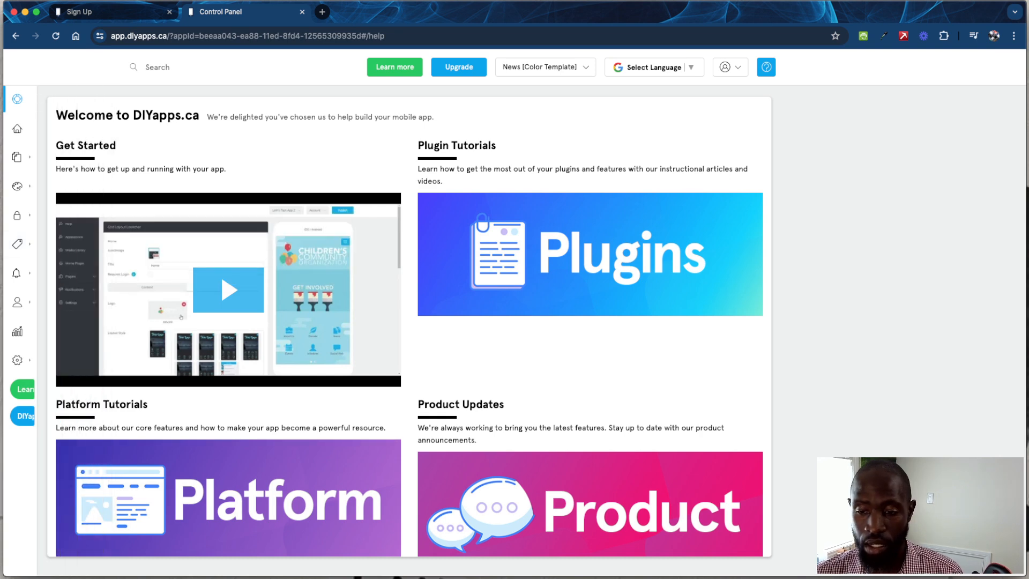